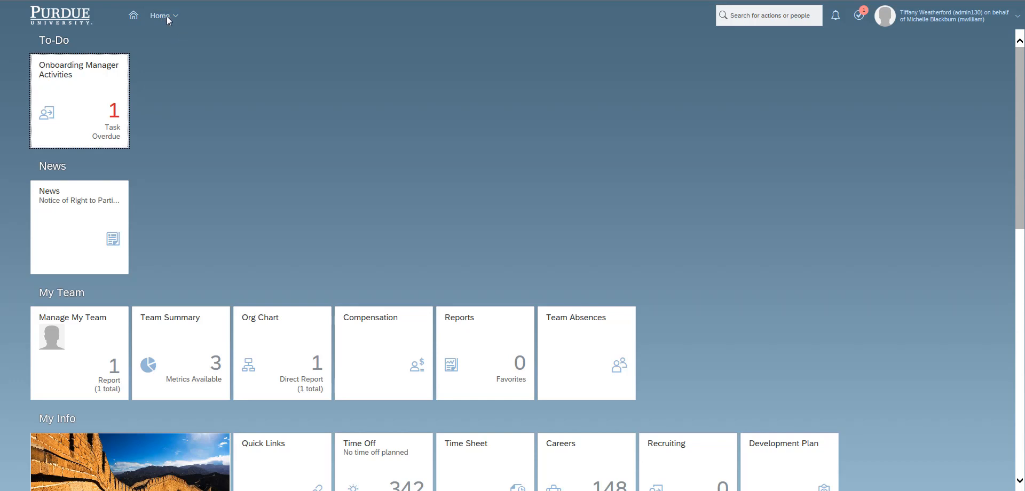
# Open the Position Org Chart in Company Info and look up the Student Service - Cooking Instructor position by position
pyautogui.click(175, 19)
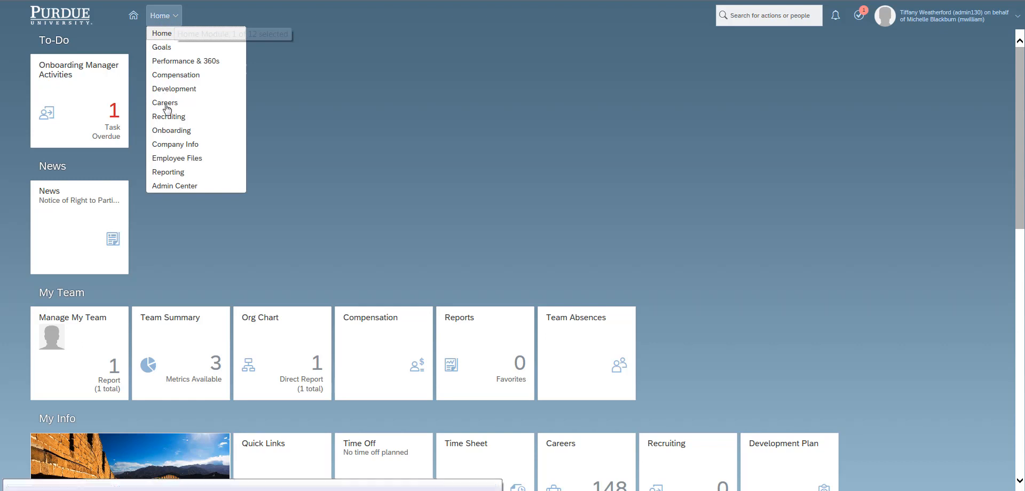
pyautogui.click(167, 153)
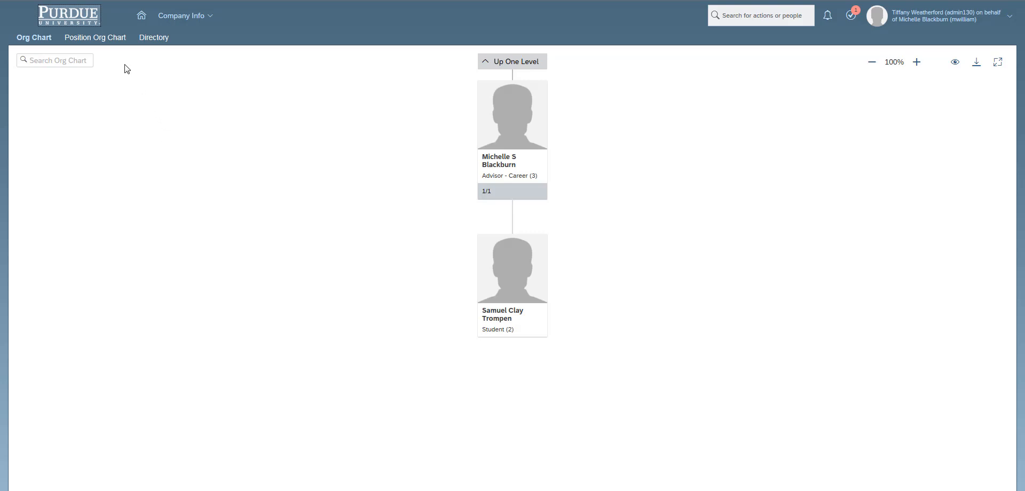
pyautogui.click(100, 41)
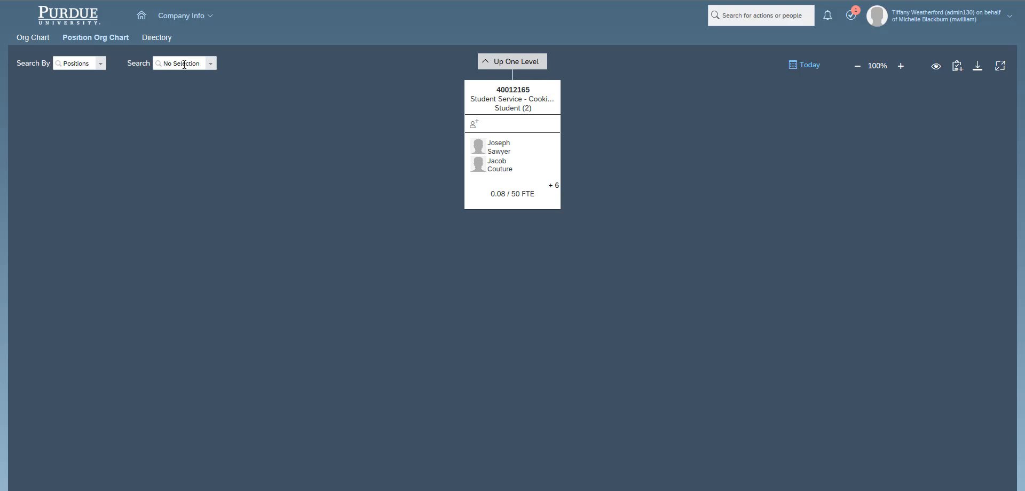
pyautogui.click(102, 66)
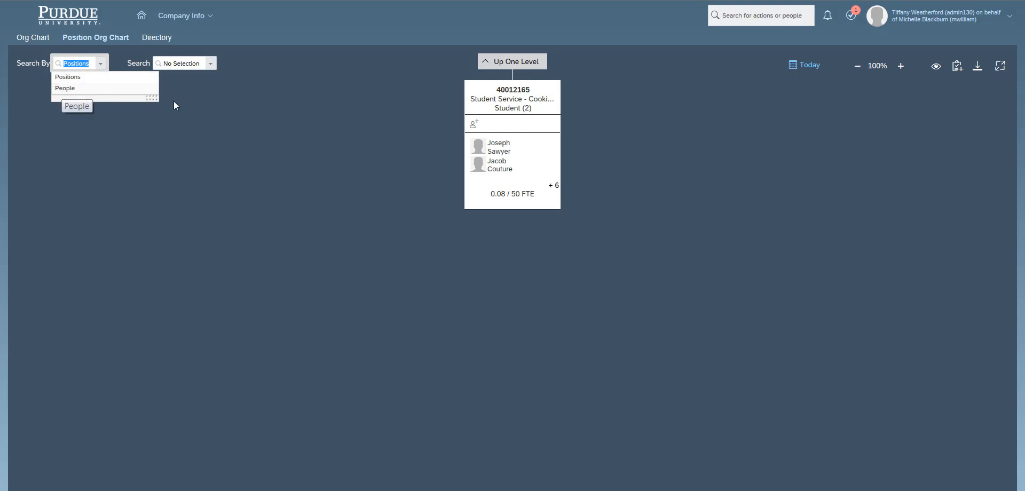
pyautogui.click(178, 67)
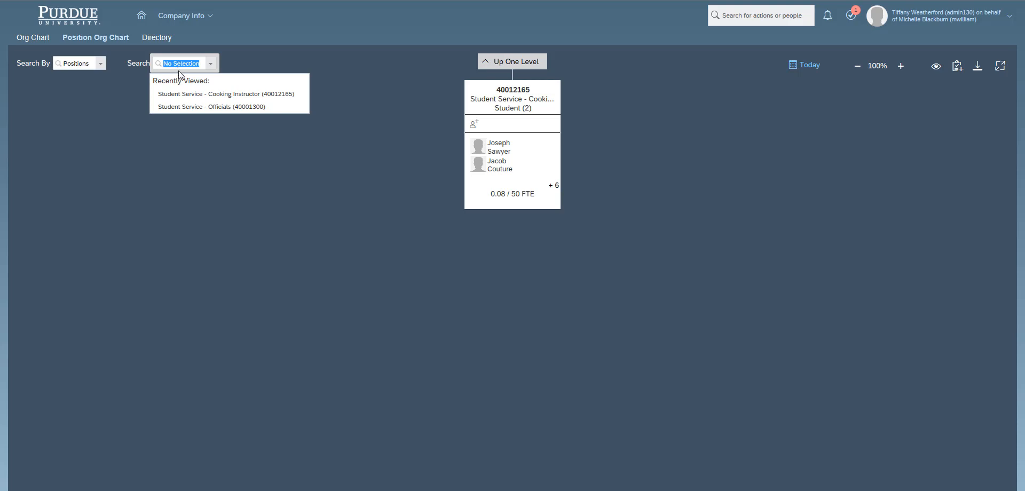
pyautogui.click(194, 95)
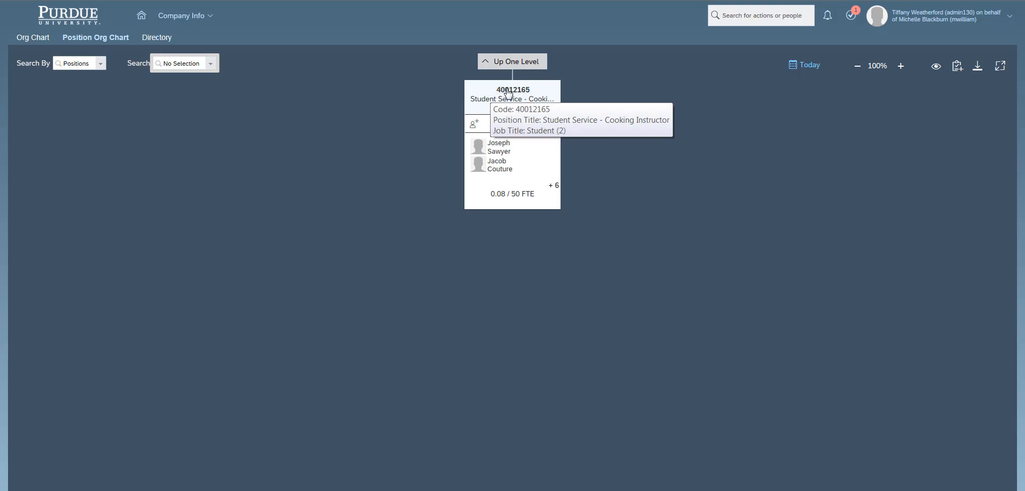
# Create a job requisition for the Cooking Instructor position using the Quick Hire Requisition template with 5 openings
pyautogui.click(475, 129)
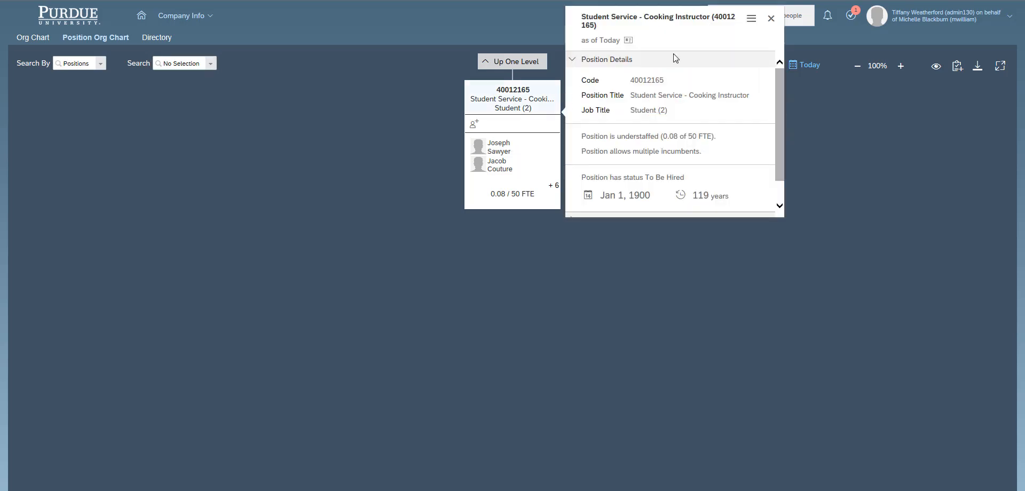
pyautogui.click(752, 20)
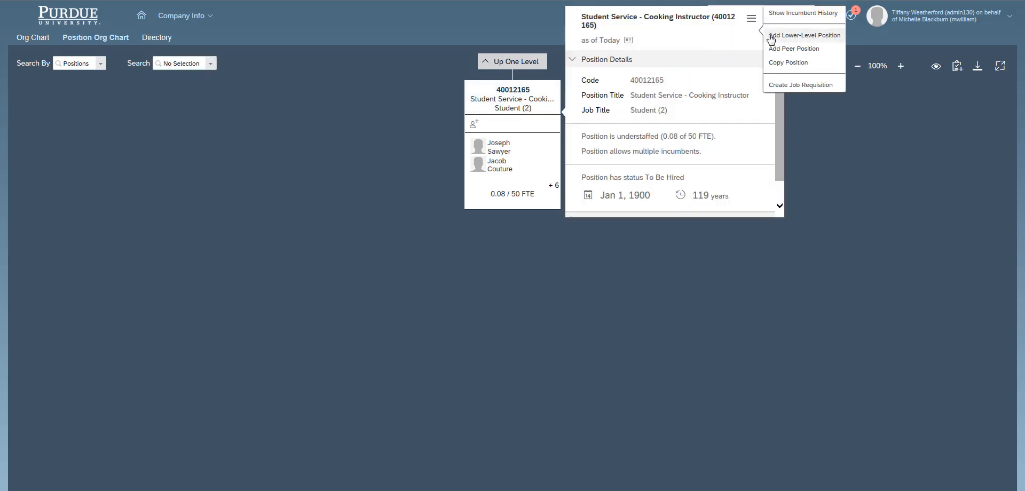
pyautogui.click(773, 86)
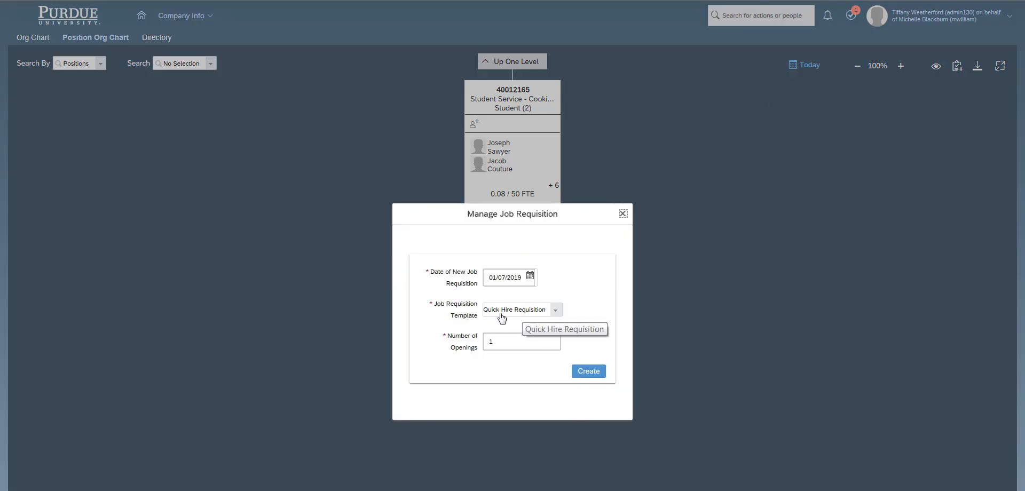
pyautogui.click(498, 342)
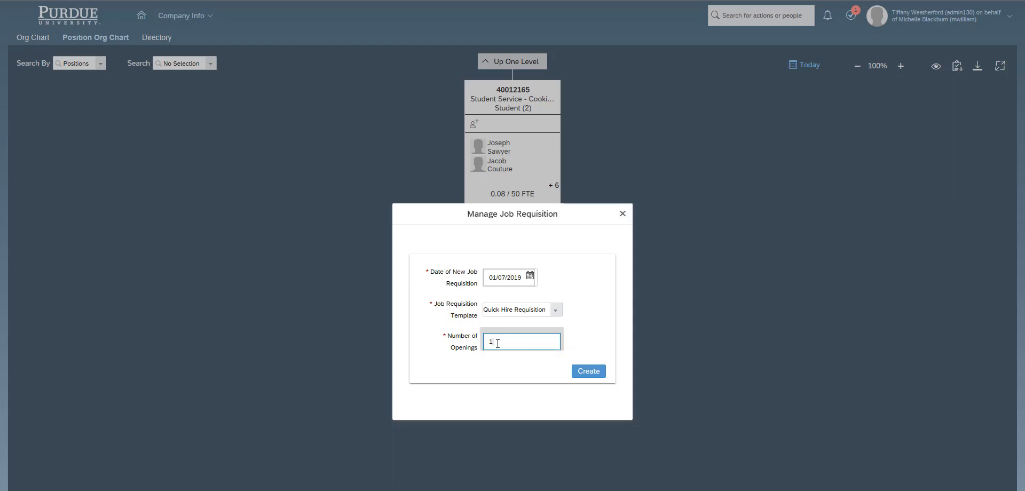
pyautogui.press('BackSpace')
pyautogui.write('5')
pyautogui.click(592, 372)
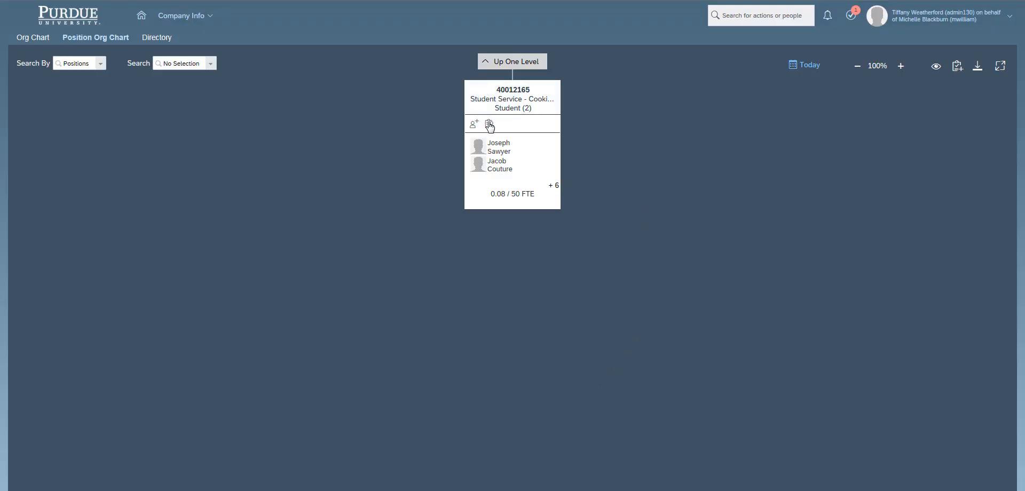
# Open the new job requisition from the Cooking Instructor position's requisition details and maximize its window
pyautogui.moveTo(489, 126)
pyautogui.click(491, 127)
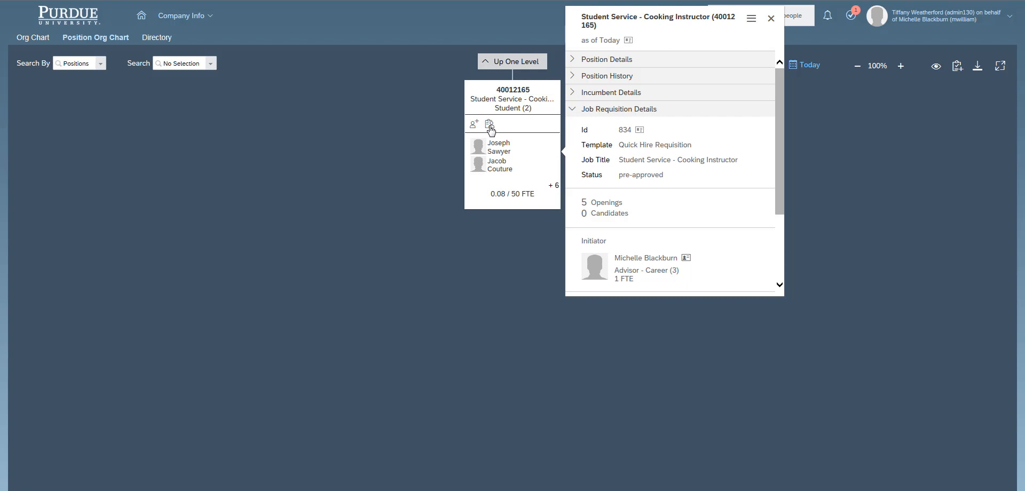
pyautogui.click(640, 130)
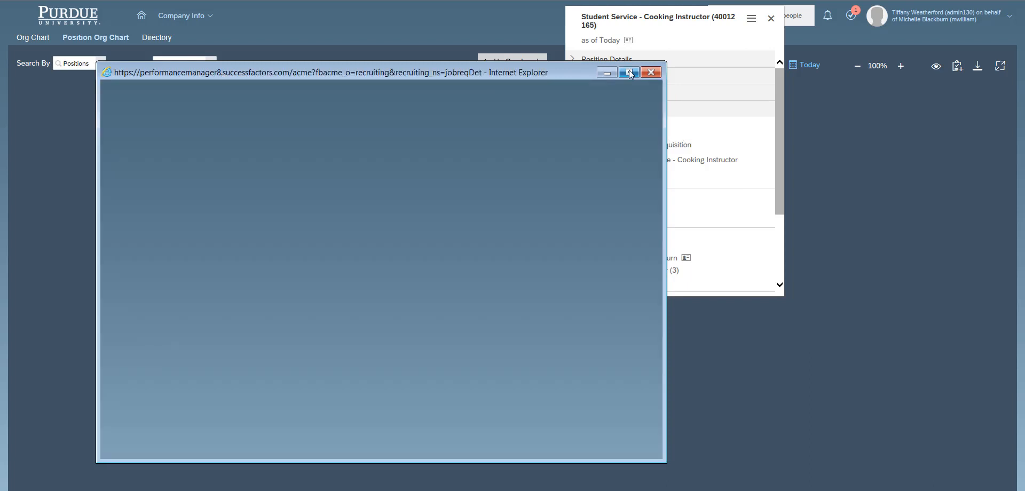
pyautogui.click(630, 73)
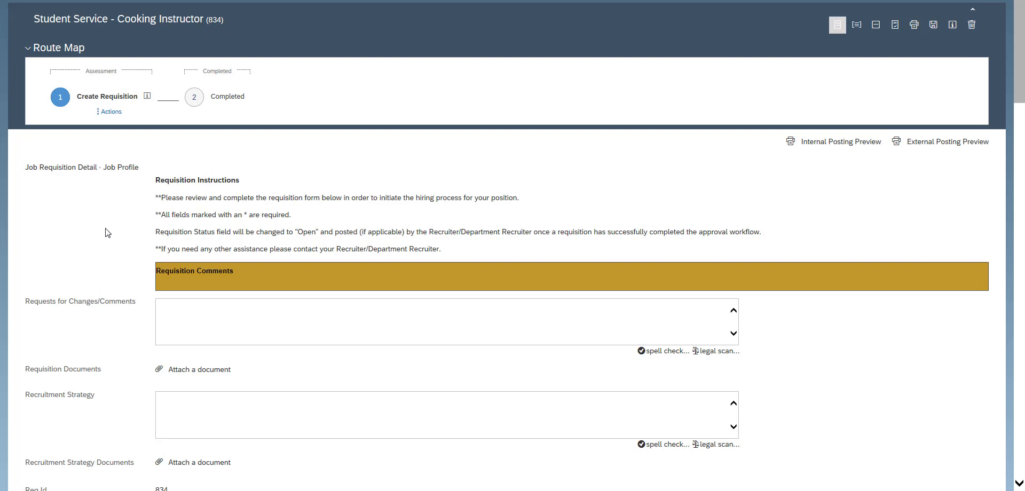
# Set the requisition's Pay Frequency to Hourly and its Targeted Monthly Salary or Hourly Rate to 9.00
pyautogui.scroll(-1, 107, 232)
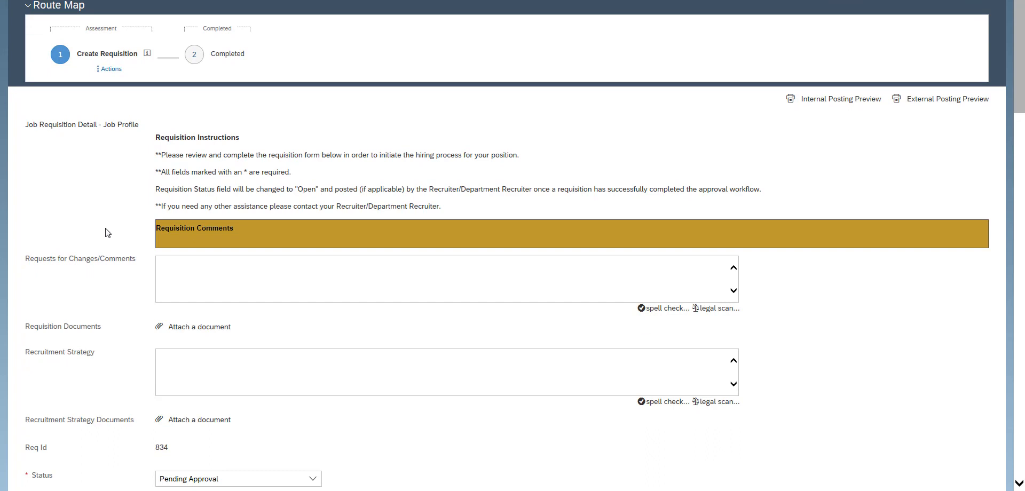
pyautogui.scroll(-4, 107, 232)
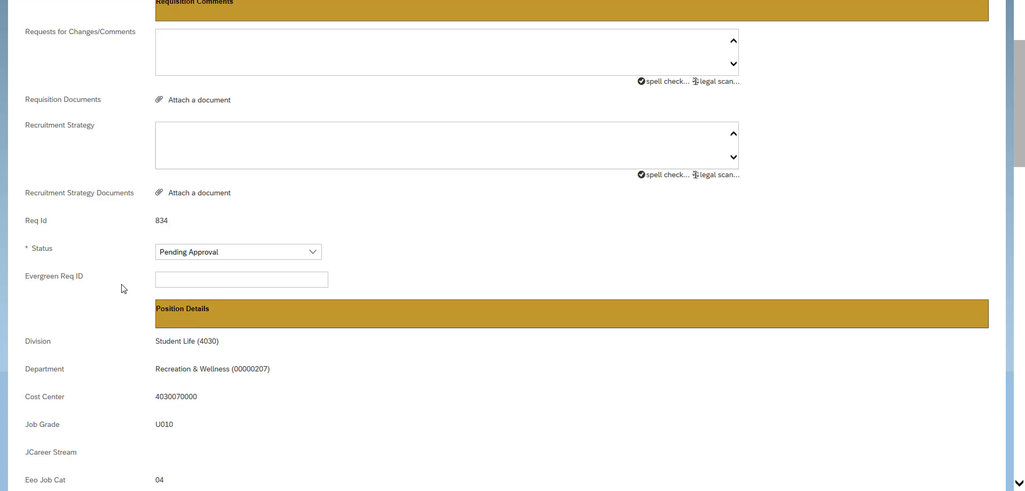
pyautogui.scroll(-7, 129, 289)
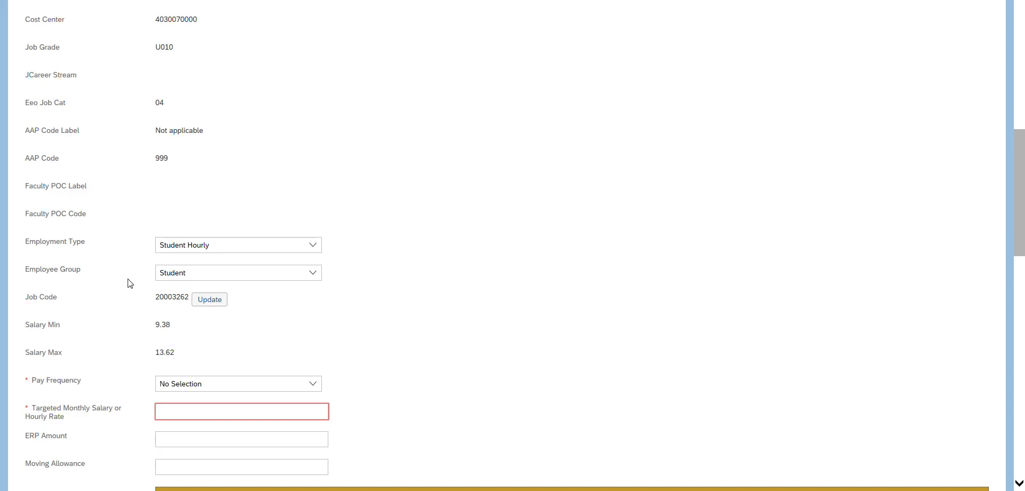
pyautogui.scroll(-4, 183, 195)
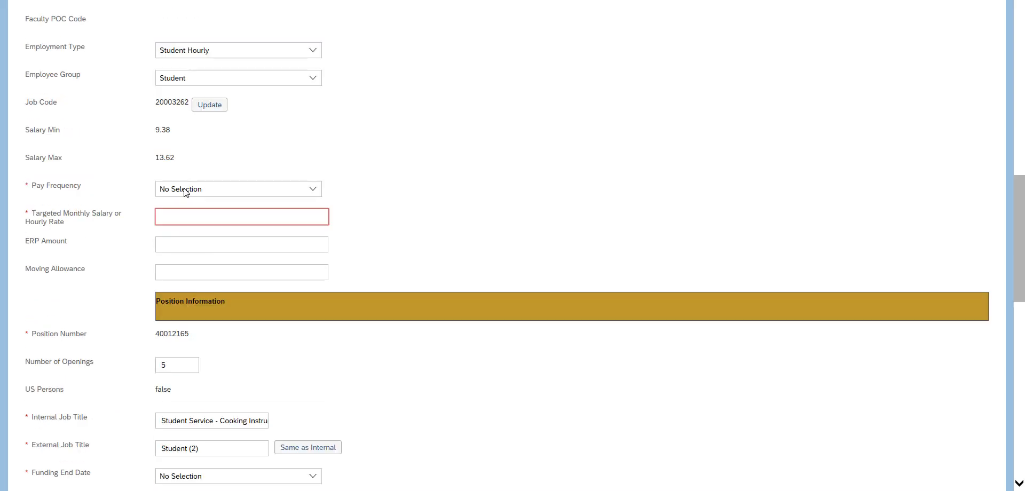
pyautogui.click(314, 194)
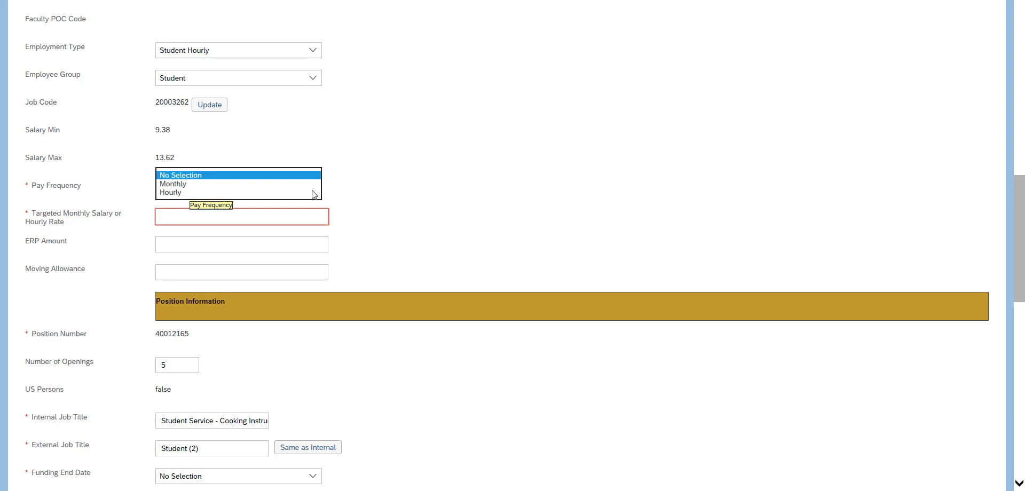
pyautogui.click(280, 190)
pyautogui.click(281, 190)
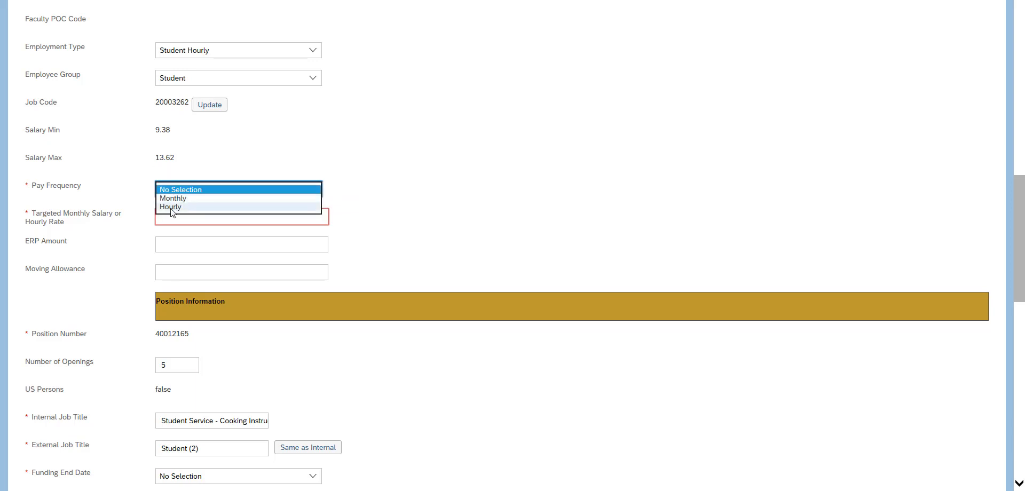
pyautogui.click(171, 207)
pyautogui.click(166, 216)
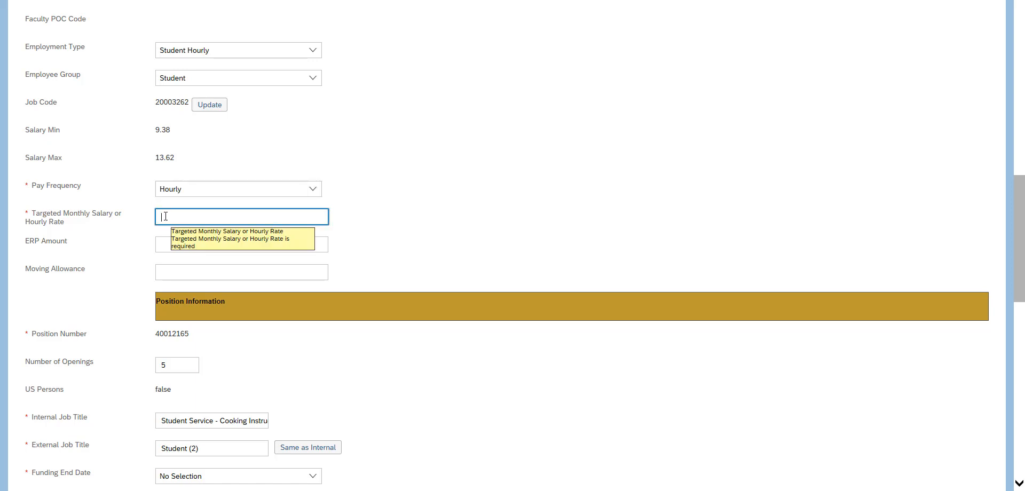
pyautogui.write('9.00')
pyautogui.click(375, 239)
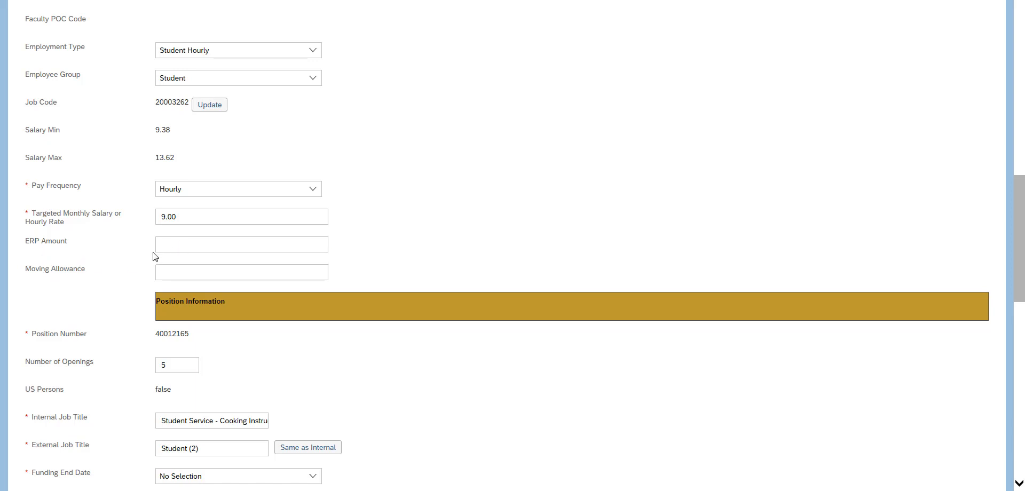
# Make the External Job Title the same as the Internal Job Title in the Position Information section
pyautogui.scroll(-1, 148, 283)
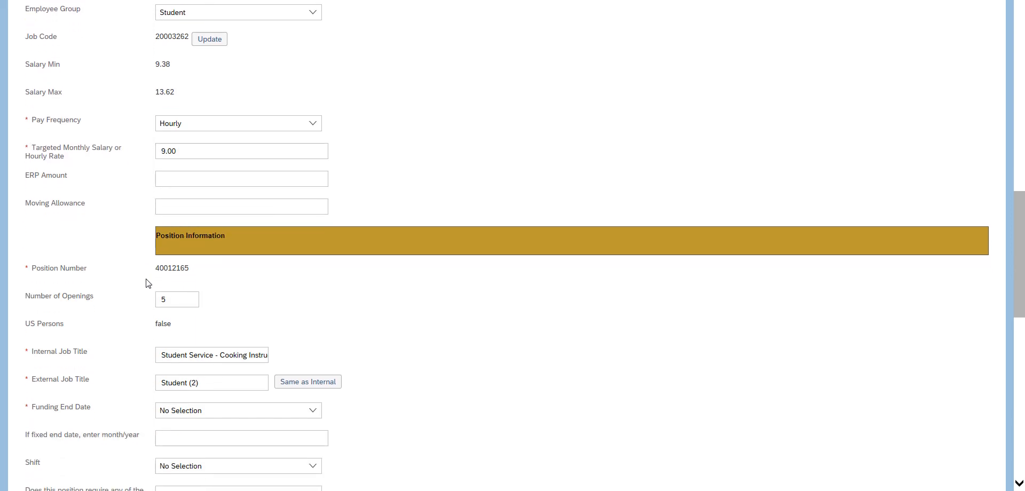
pyautogui.scroll(-2, 148, 283)
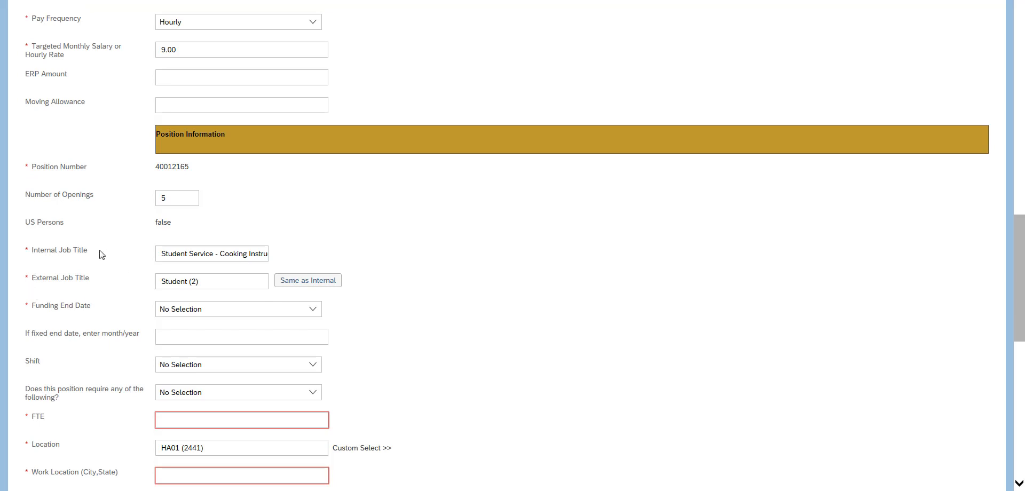
pyautogui.click(180, 256)
pyautogui.click(35, 280)
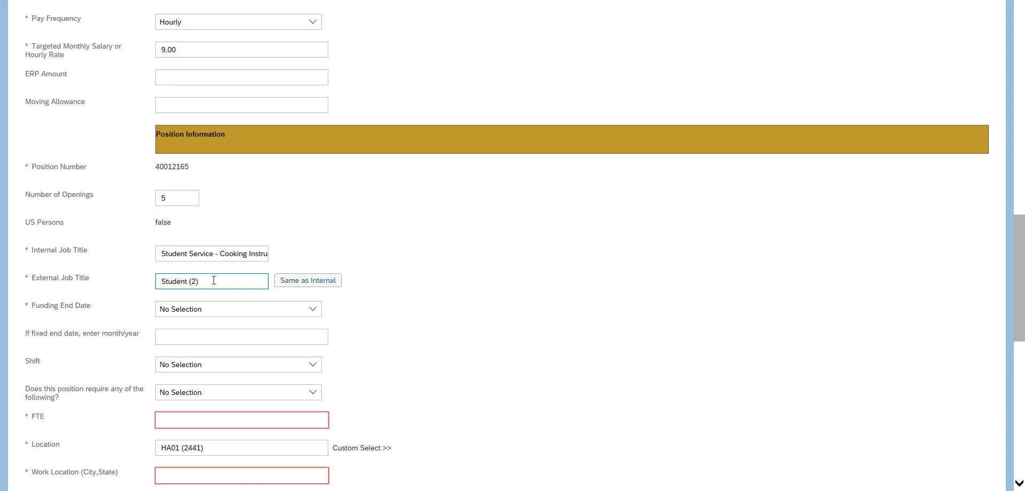
pyautogui.click(301, 283)
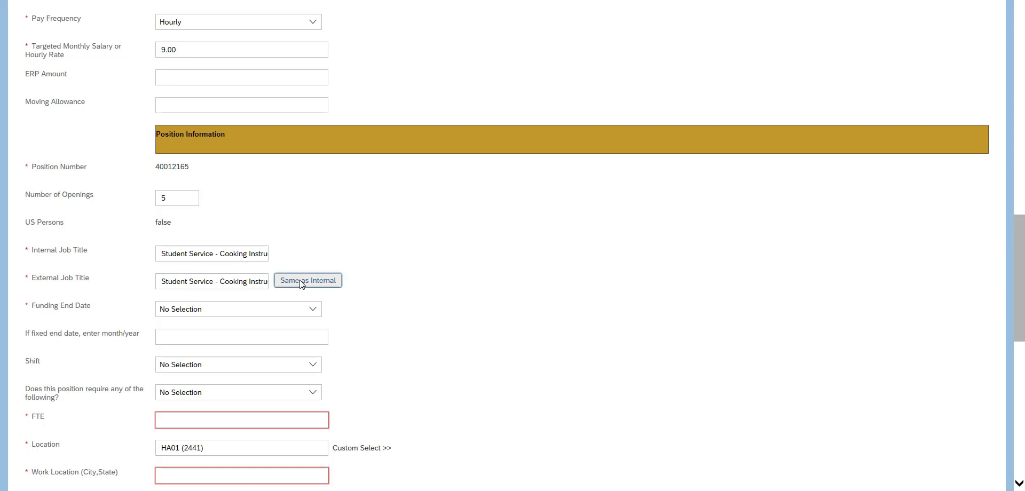
# Set the Funding End Date to Open and enter .01 as the FTE
pyautogui.click(313, 311)
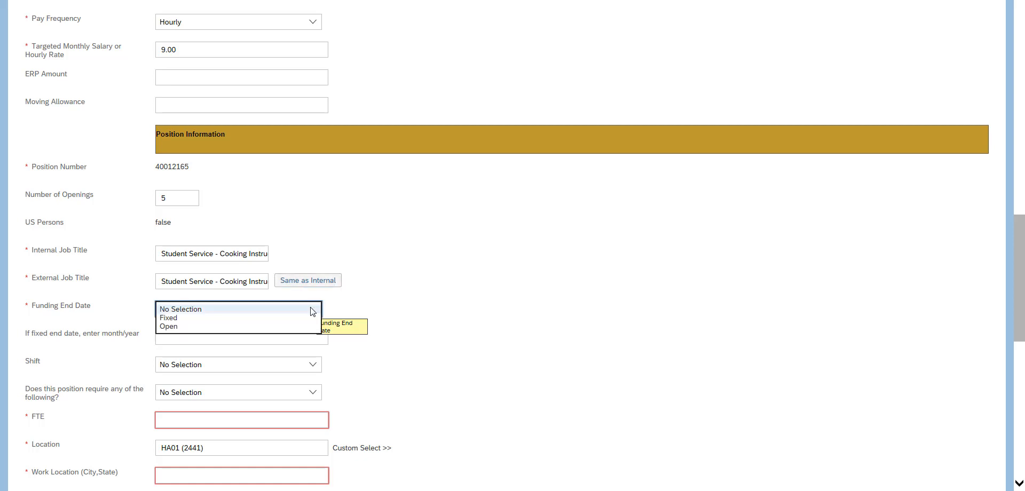
pyautogui.click(175, 327)
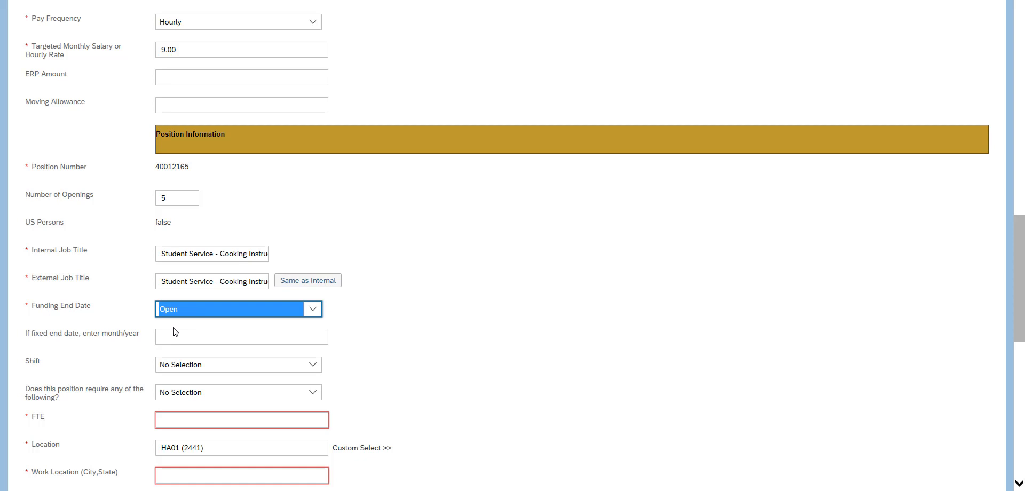
pyautogui.click(135, 318)
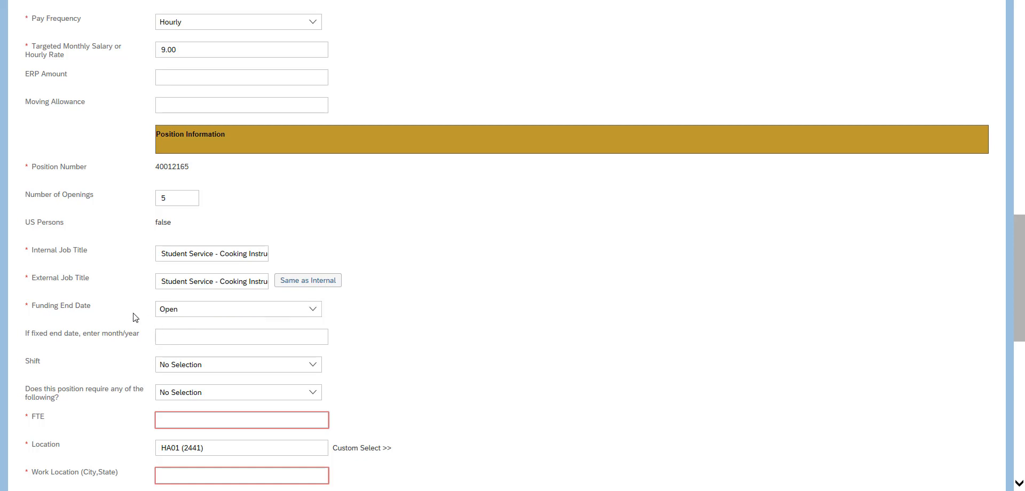
pyautogui.click(166, 335)
pyautogui.scroll(-2, 133, 353)
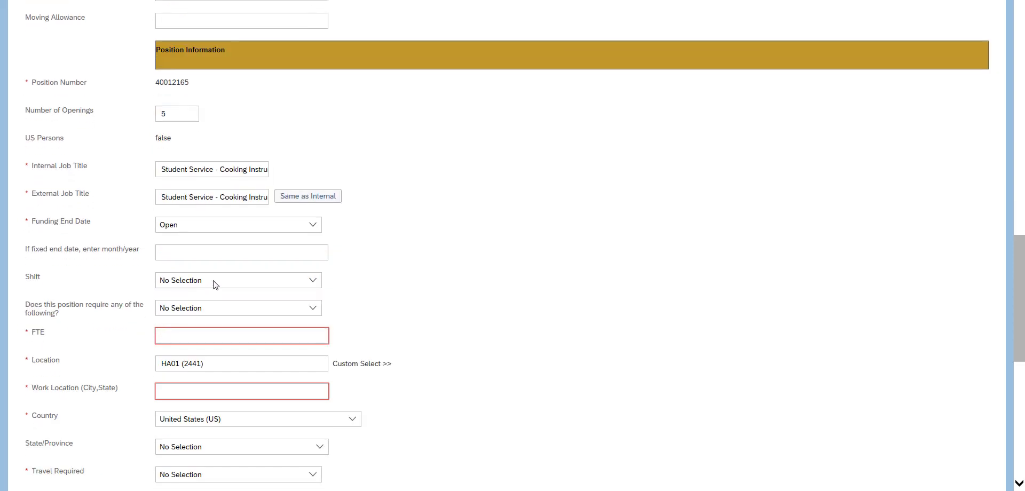
pyautogui.click(166, 336)
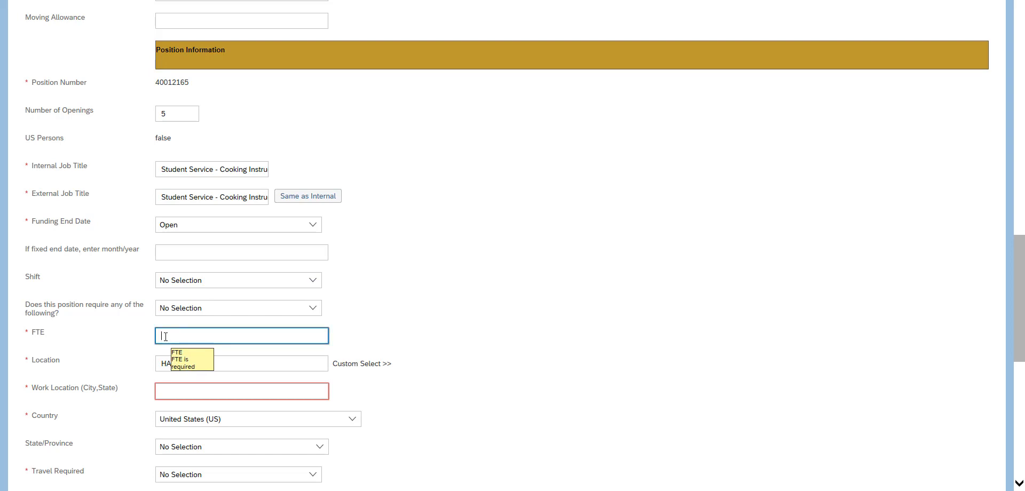
pyautogui.write('.01')
# Enter West Lafayette, IN as the Work Location and set Travel Required to No
pyautogui.click(164, 392)
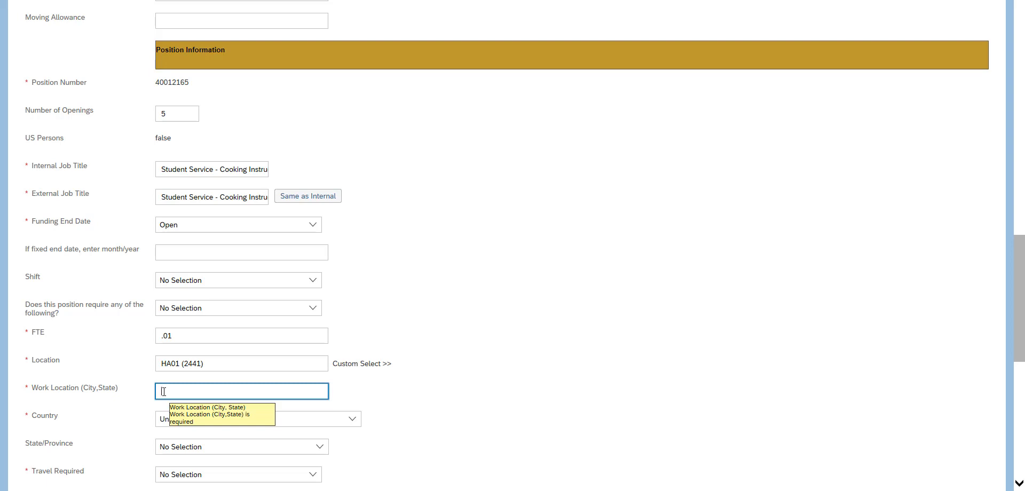
pyautogui.write('West, Lafayette, IN')
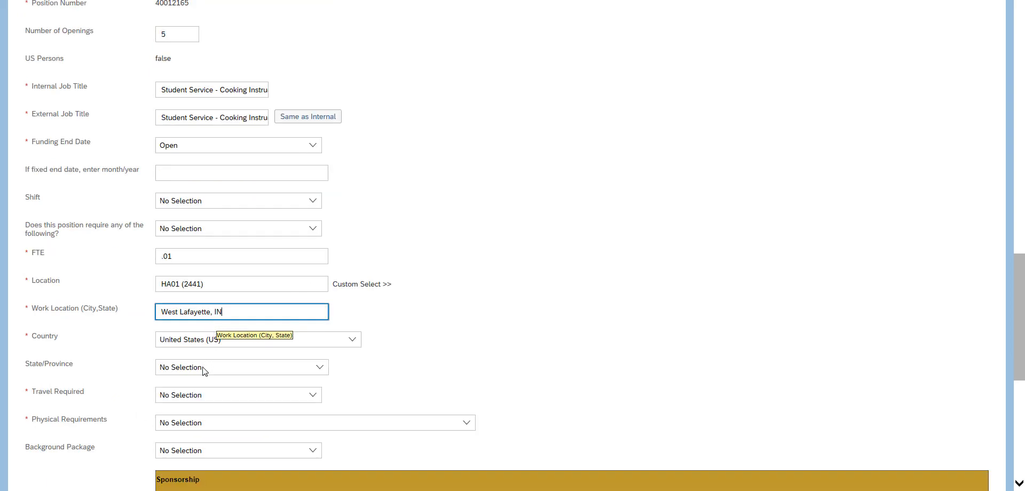
pyautogui.click(198, 398)
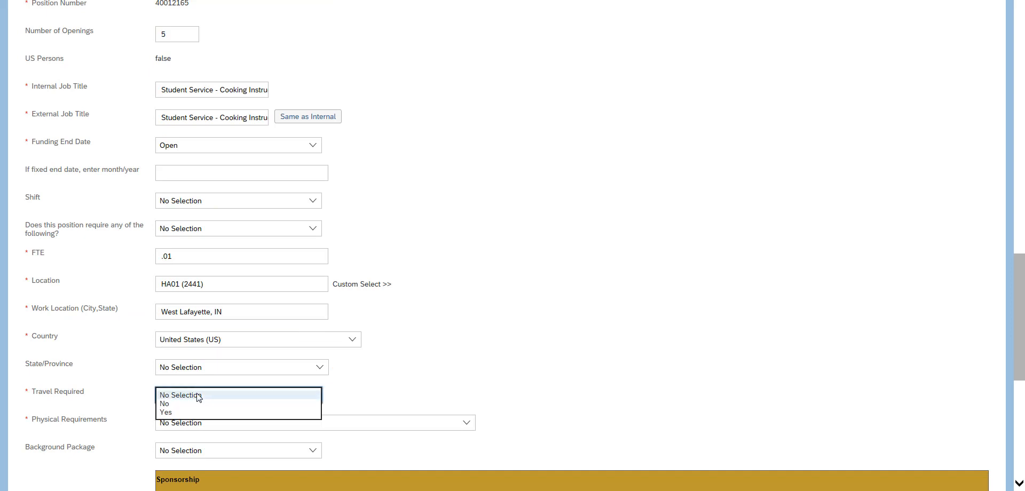
pyautogui.click(165, 404)
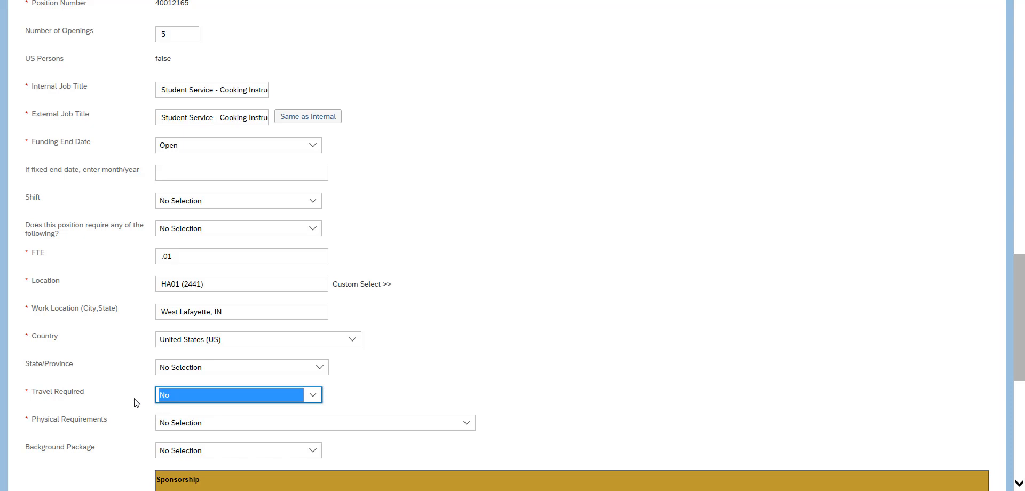
# Set Physical Requirements to Limited physical activity - lift and carry up to 10 lbs. frequently, and up to 20 lbs
pyautogui.click(168, 424)
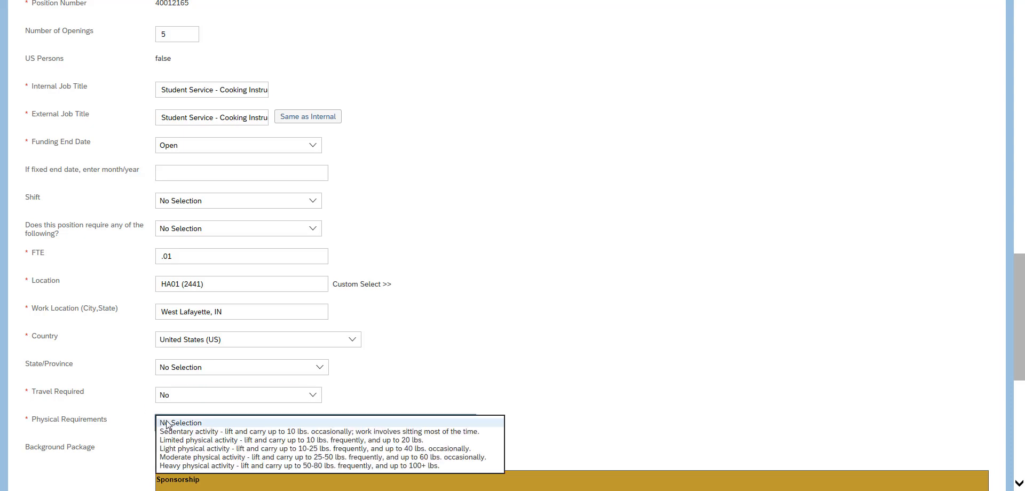
pyautogui.click(167, 424)
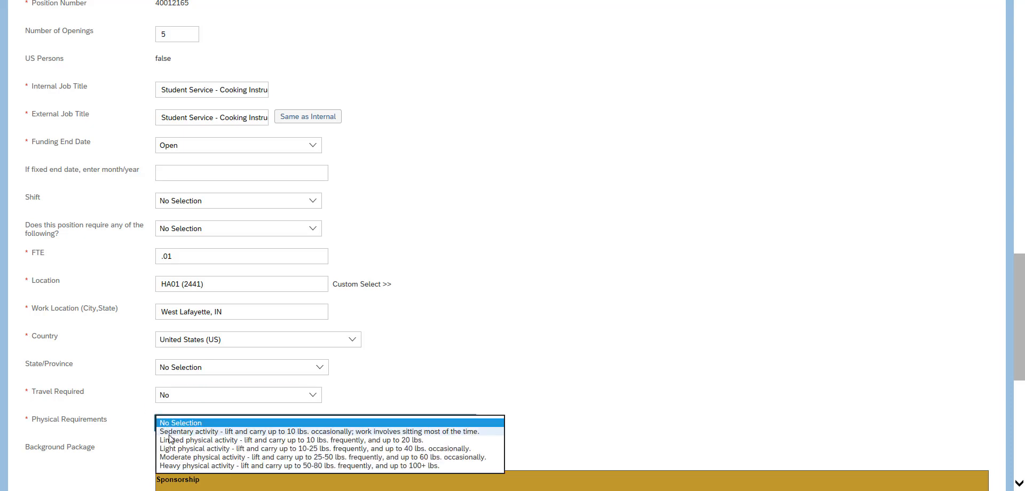
pyautogui.click(167, 440)
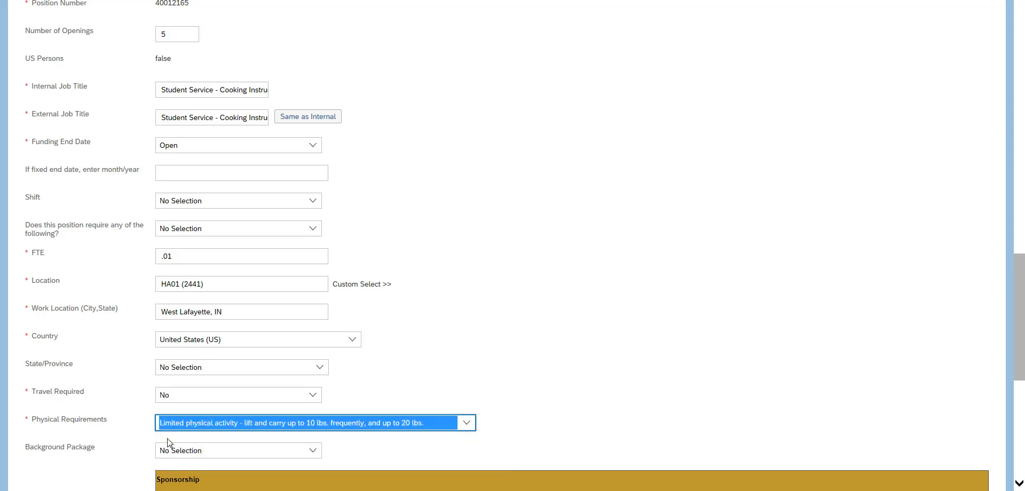
pyautogui.click(588, 392)
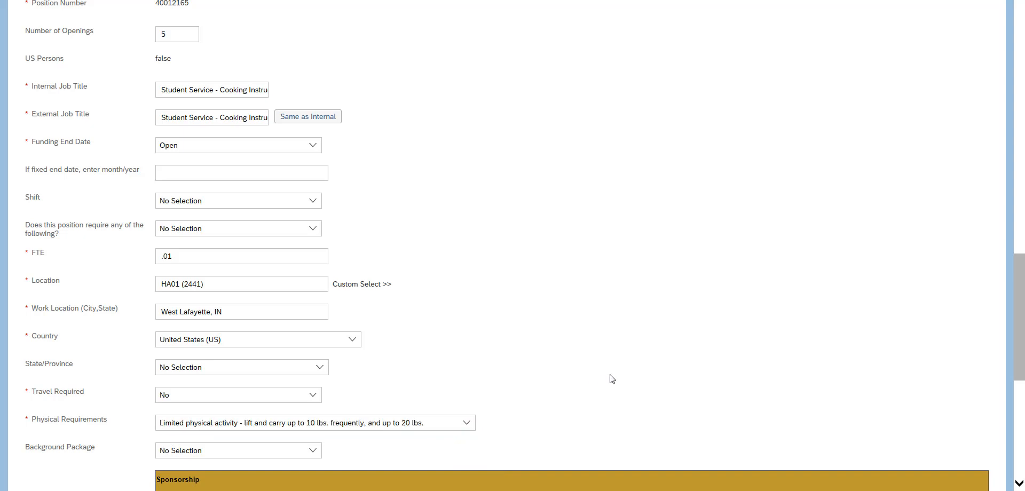
# Check the Background Package options without choosing one, and set Sponsor Immigration Authorization to No
pyautogui.scroll(-3, 1023, 334)
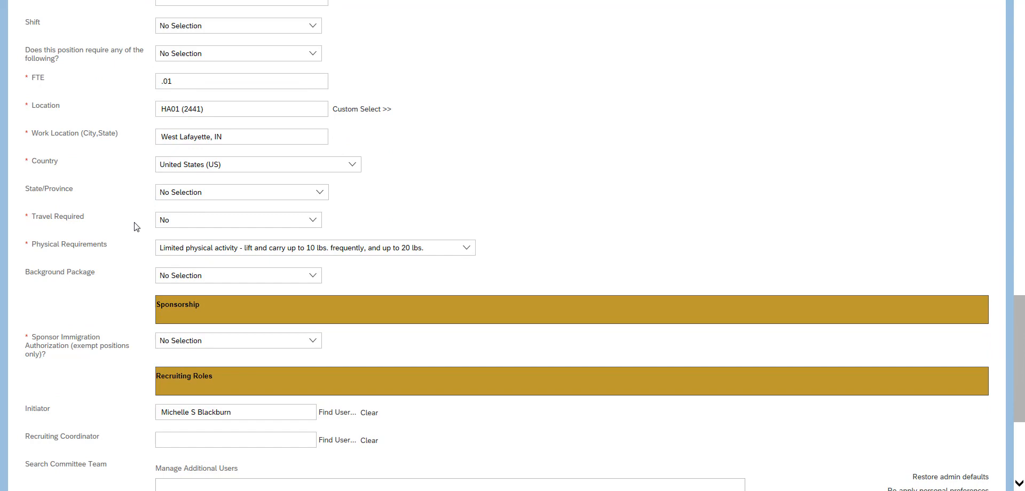
pyautogui.click(174, 281)
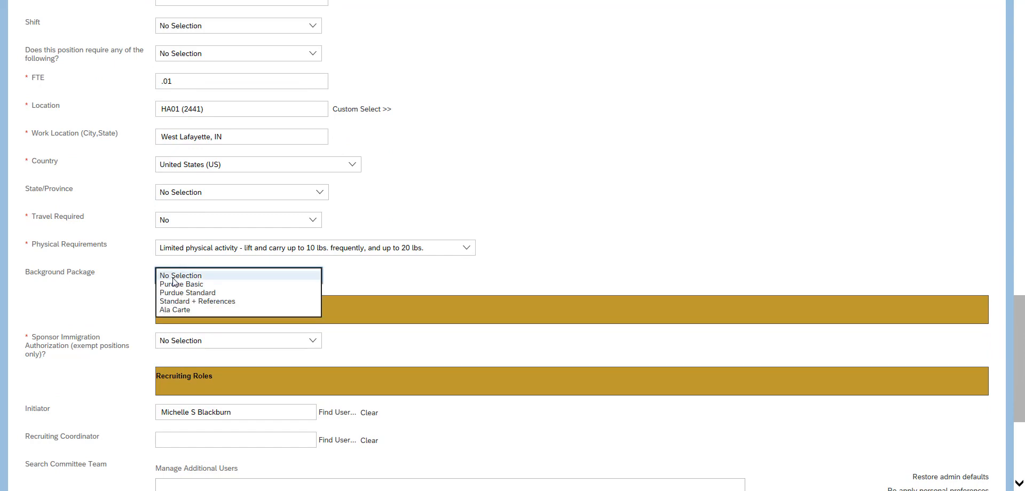
pyautogui.click(137, 305)
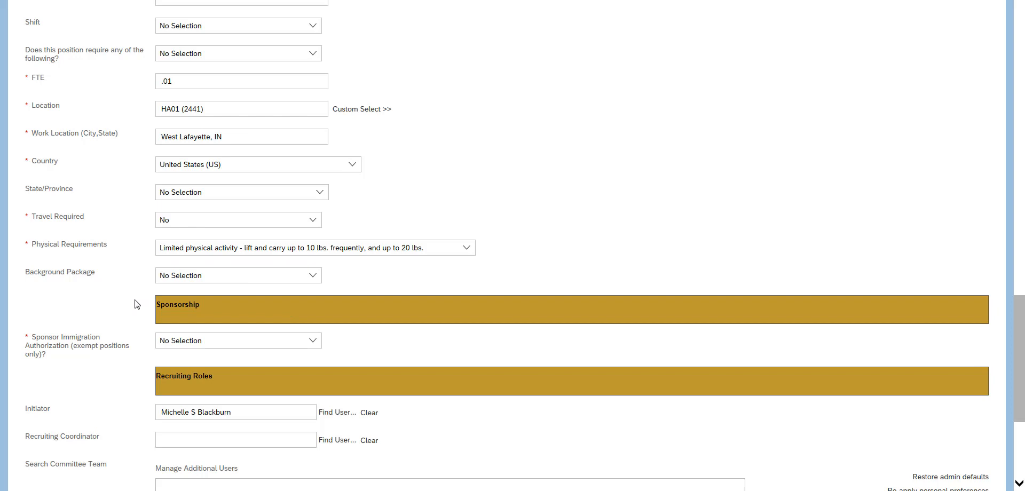
pyautogui.click(173, 343)
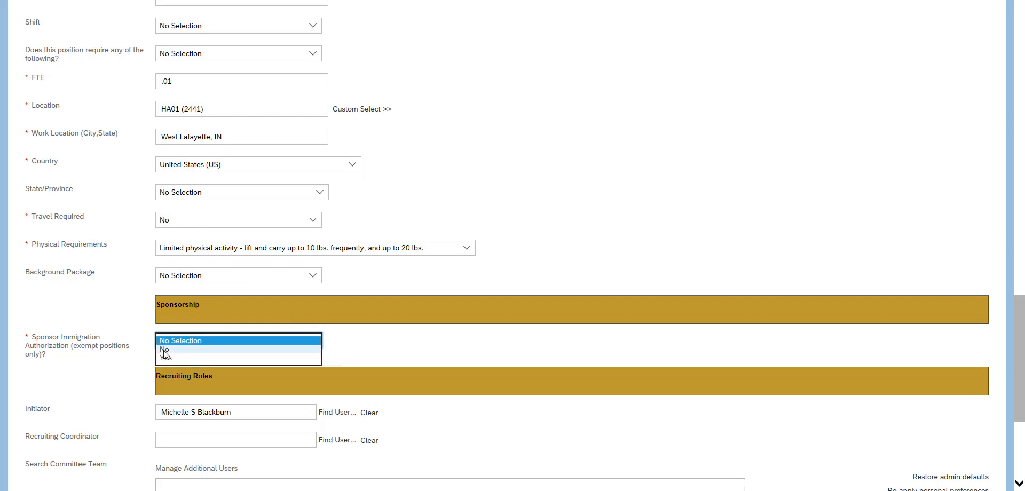
pyautogui.click(165, 350)
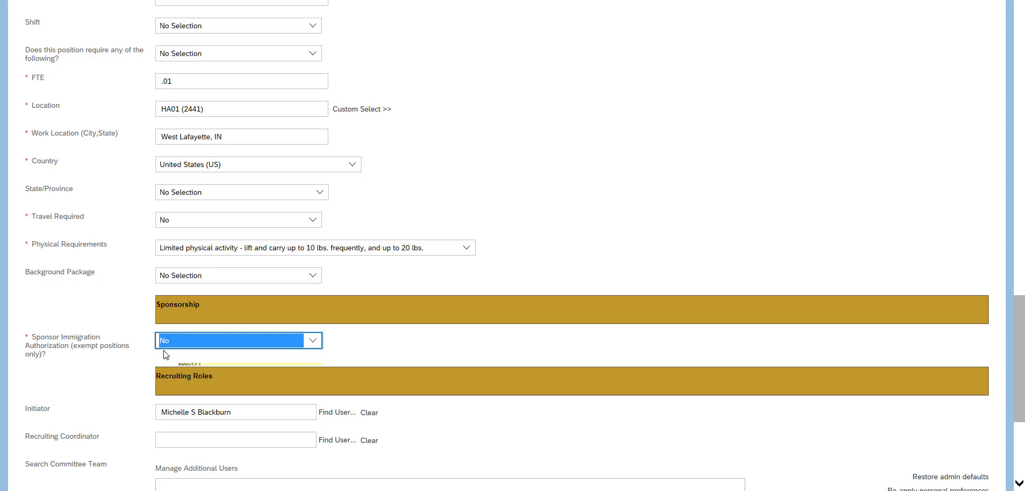
# Look up the Department Recruiter by last name and assign the matching user in the Recruiting Roles section
pyautogui.scroll(-2, 129, 378)
pyautogui.scroll(-2, 129, 377)
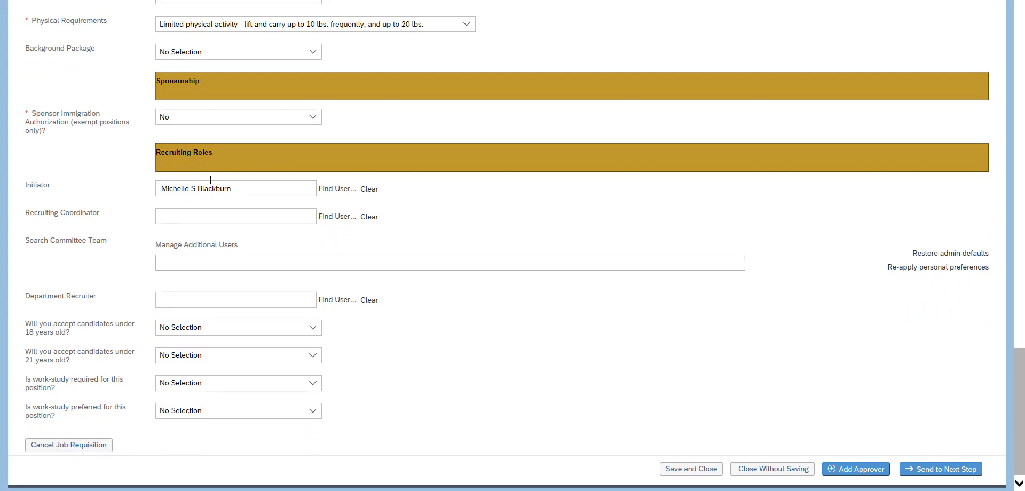
pyautogui.click(209, 189)
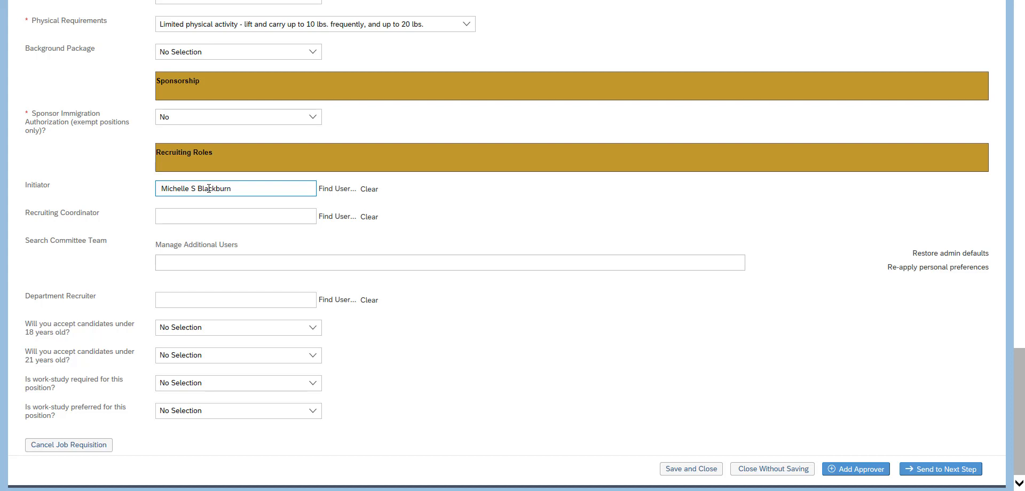
pyautogui.click(168, 299)
pyautogui.write('weer')
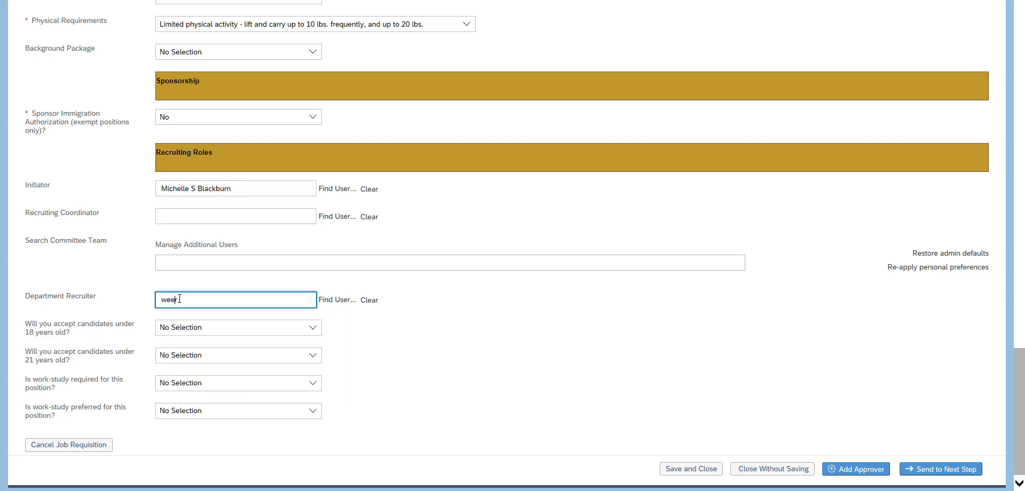
pyautogui.press('BackSpace')
pyautogui.press('BackSpace')
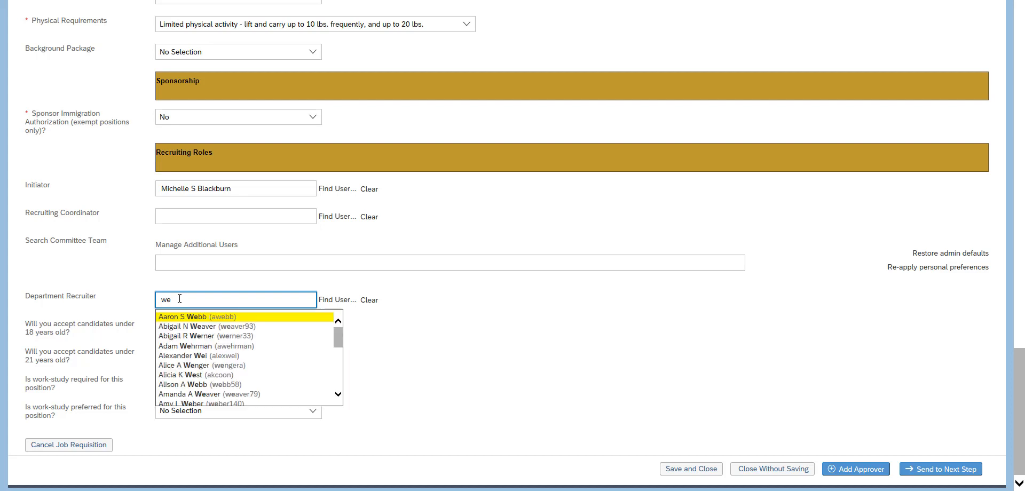
pyautogui.write('at')
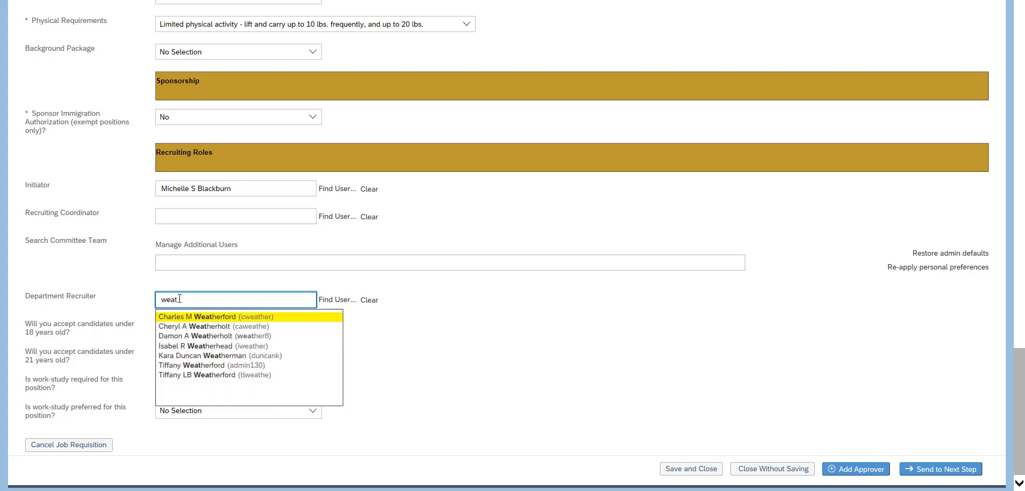
pyautogui.click(171, 376)
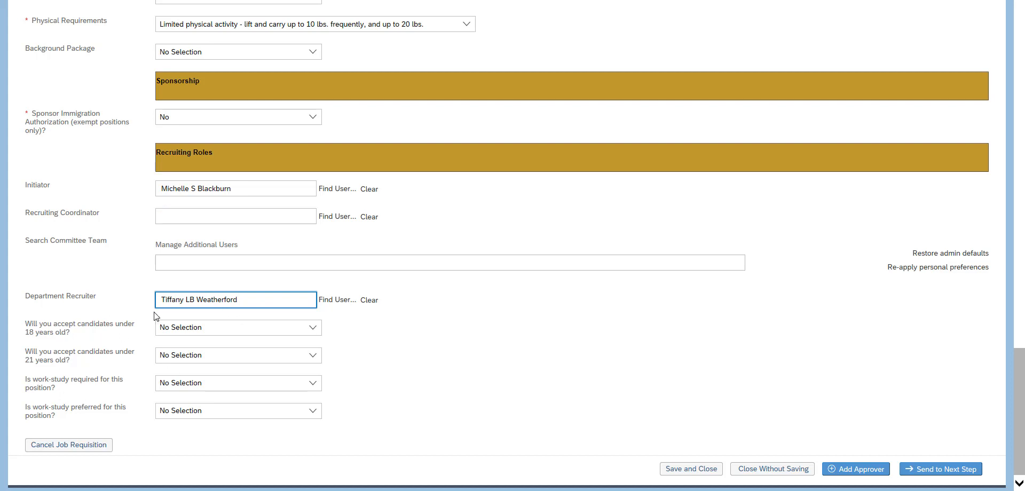
pyautogui.click(140, 329)
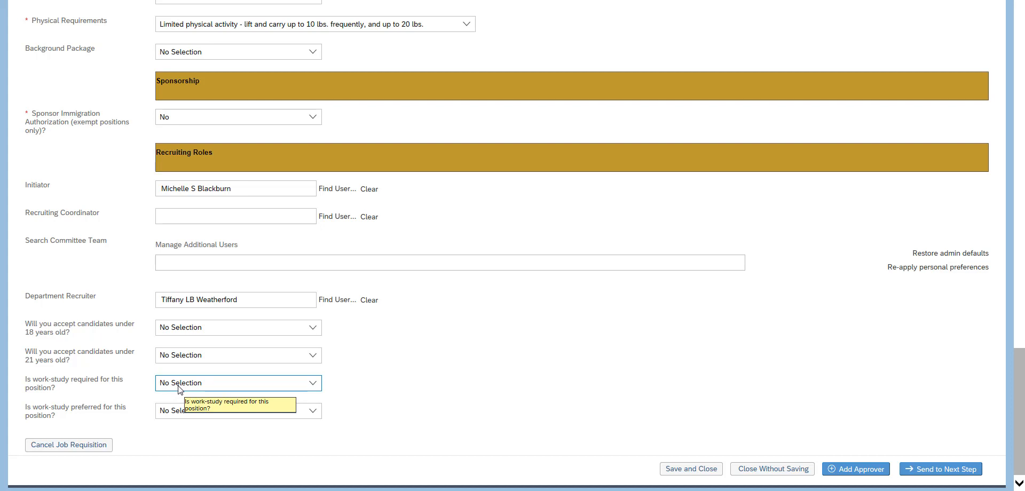
# Send the Cooking Instructor requisition to the next step and confirm its approval
pyautogui.scroll(-1, 178, 389)
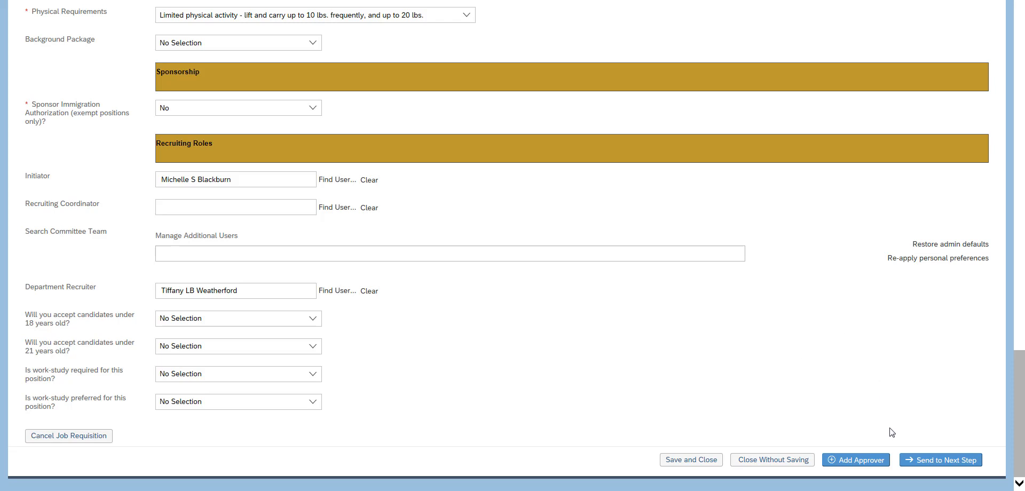
pyautogui.click(919, 463)
pyautogui.click(919, 464)
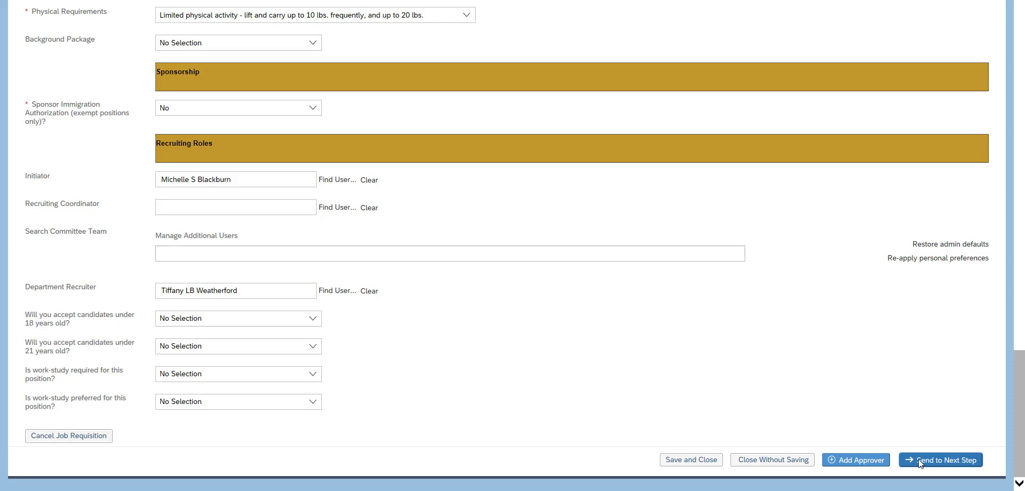
pyautogui.click(920, 461)
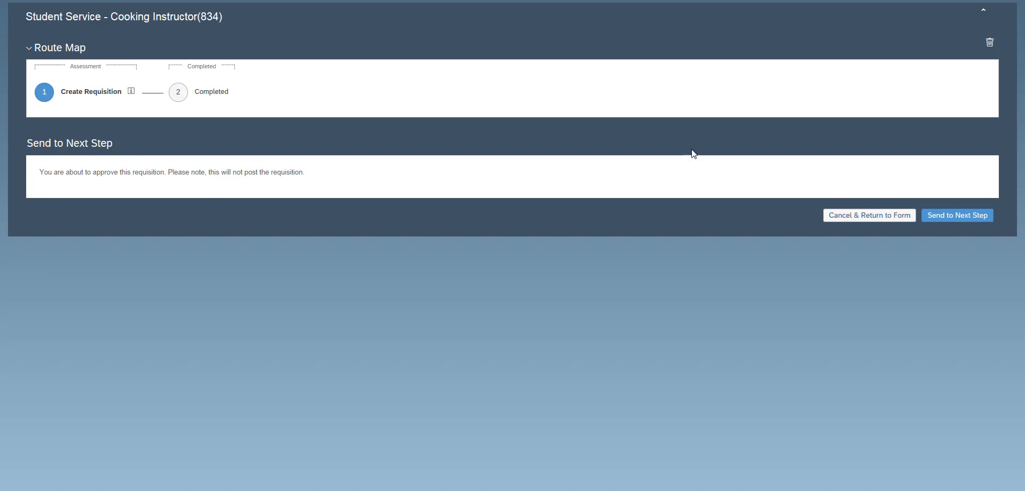
pyautogui.click(947, 215)
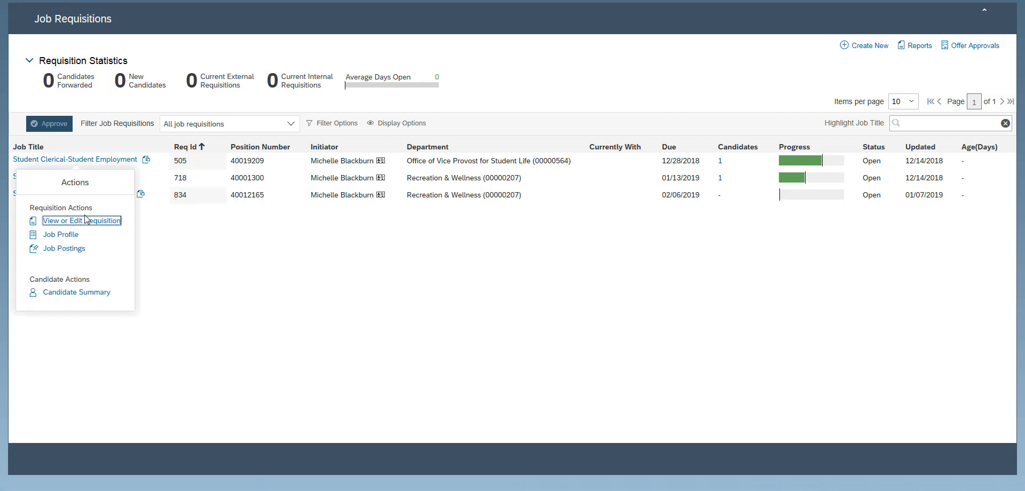
# Open the Job Profile of the Student Service - Cooking Instructor requisition from the requisition list
pyautogui.click(163, 242)
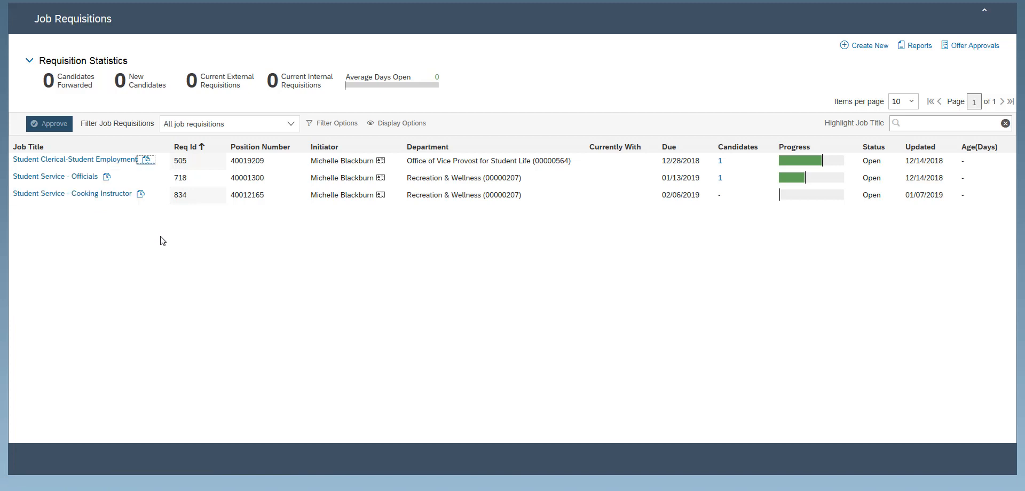
pyautogui.moveTo(85, 198)
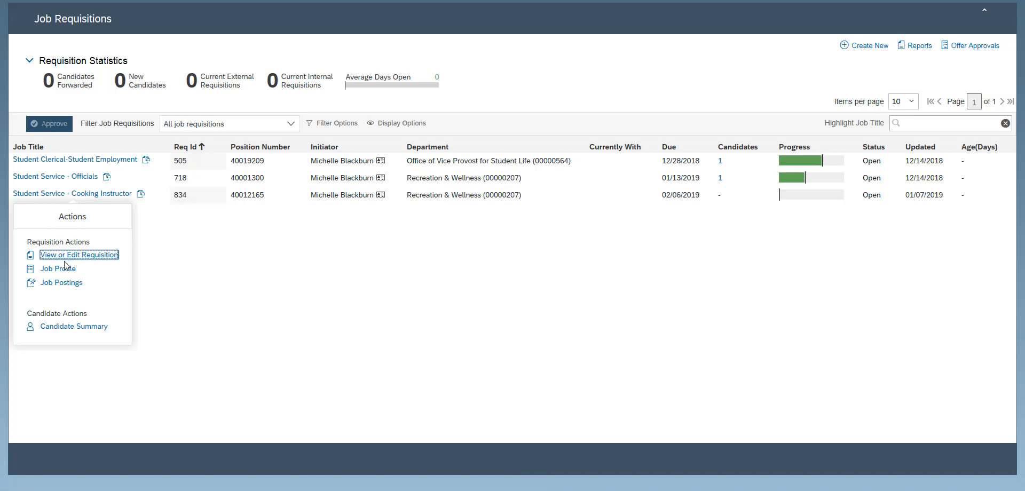
pyautogui.click(88, 197)
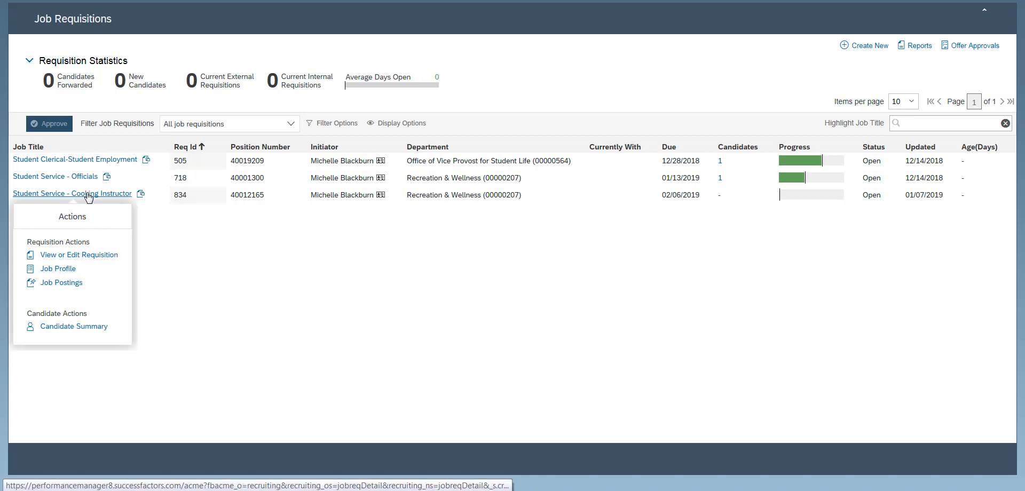
pyautogui.click(75, 216)
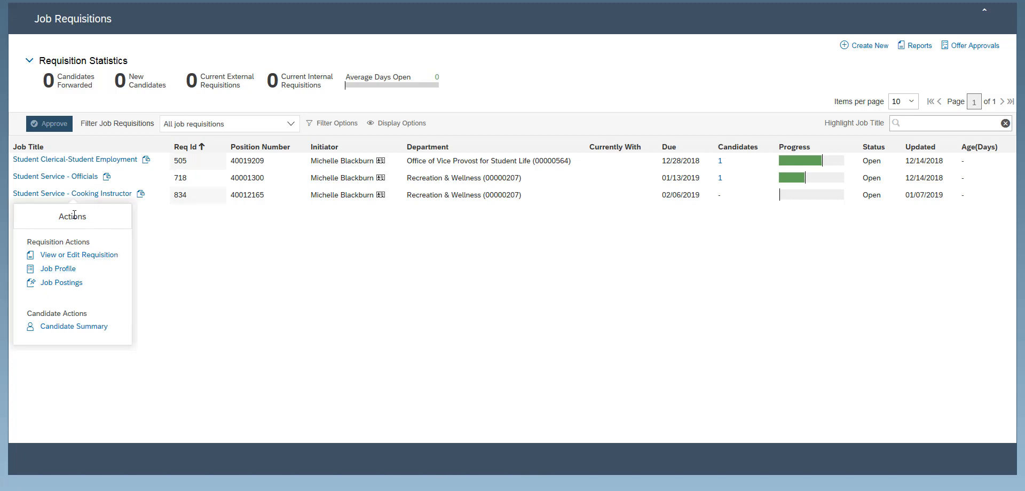
pyautogui.click(53, 271)
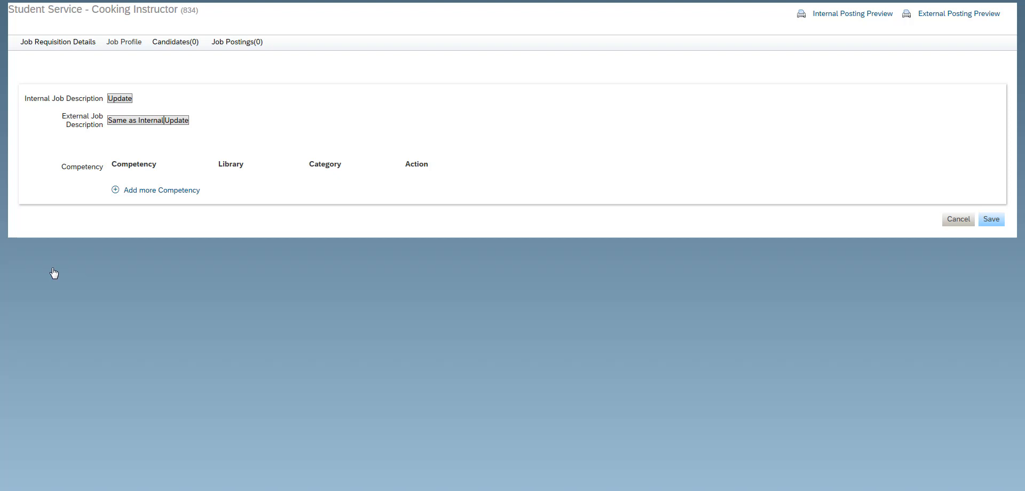
pyautogui.click(118, 100)
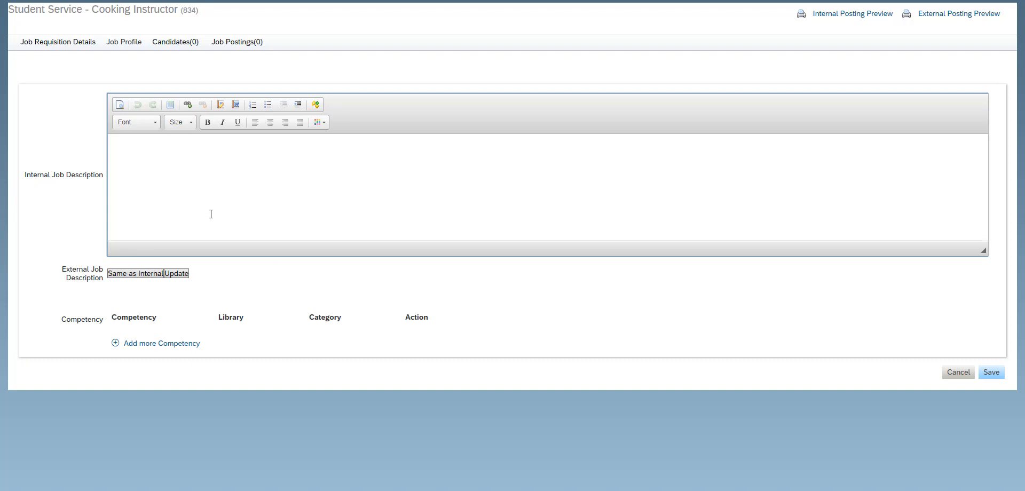
pyautogui.click(226, 185)
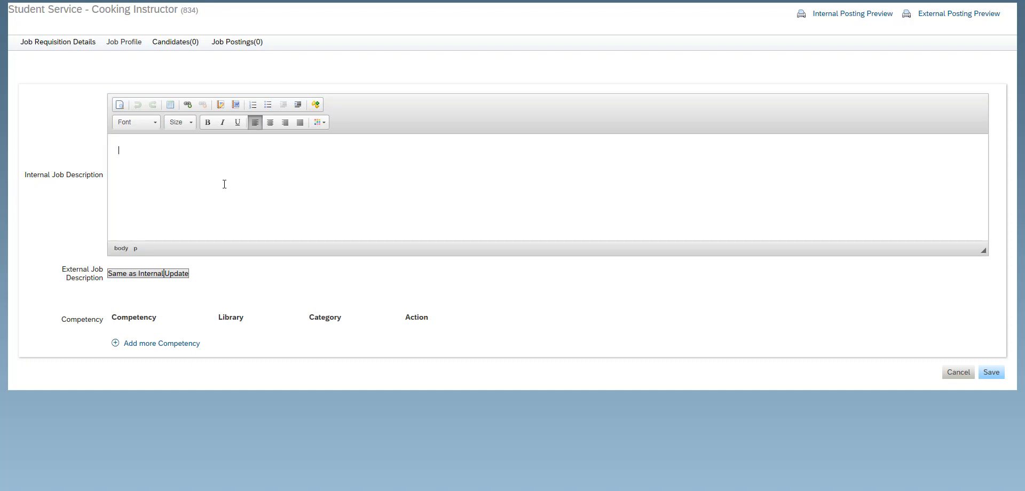
pyautogui.click(995, 373)
pyautogui.click(967, 373)
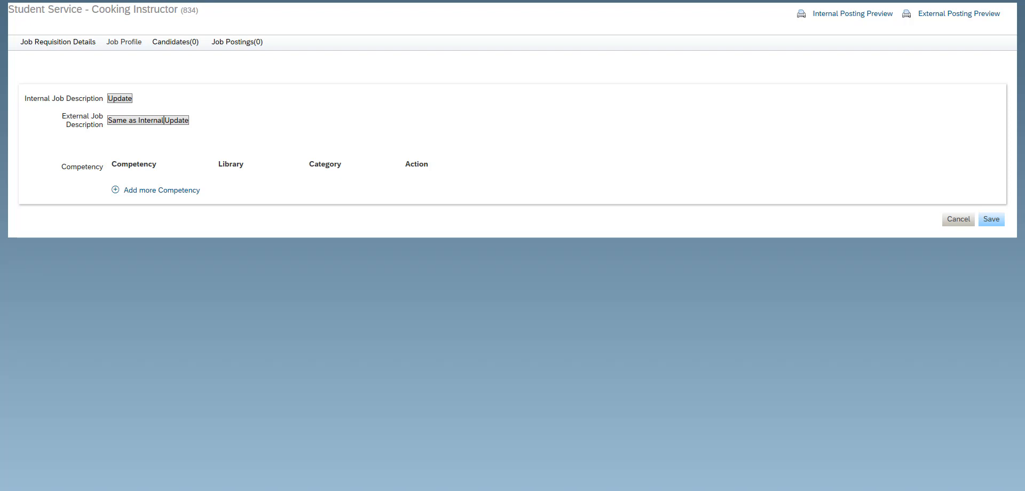
# Return to the job requisitions list and open the Job Postings of the Student Service - Cooking Instructor requisition
pyautogui.click(182, 0)
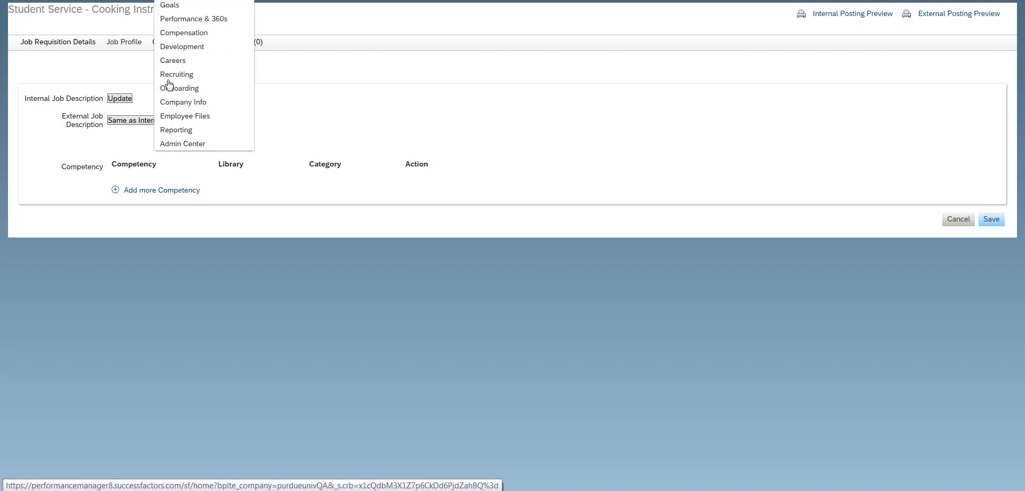
pyautogui.click(60, 1)
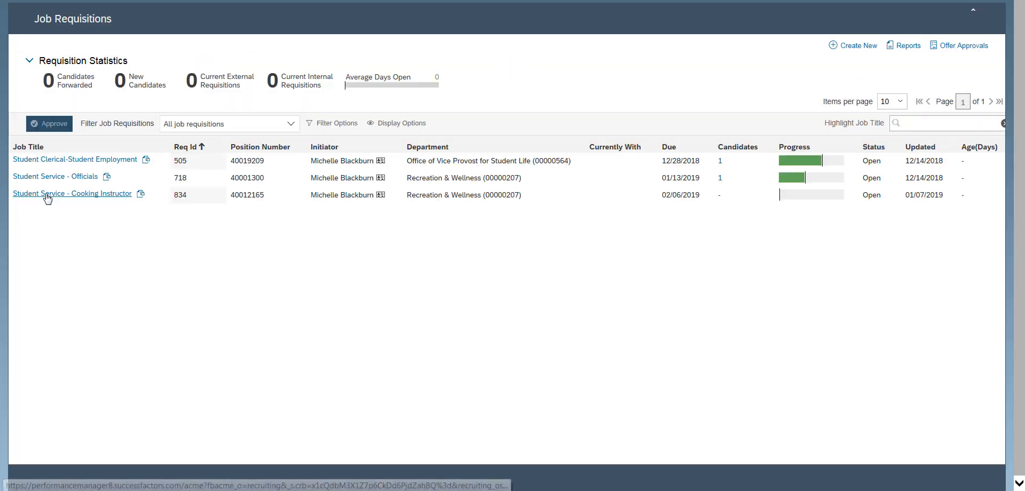
pyautogui.click(48, 196)
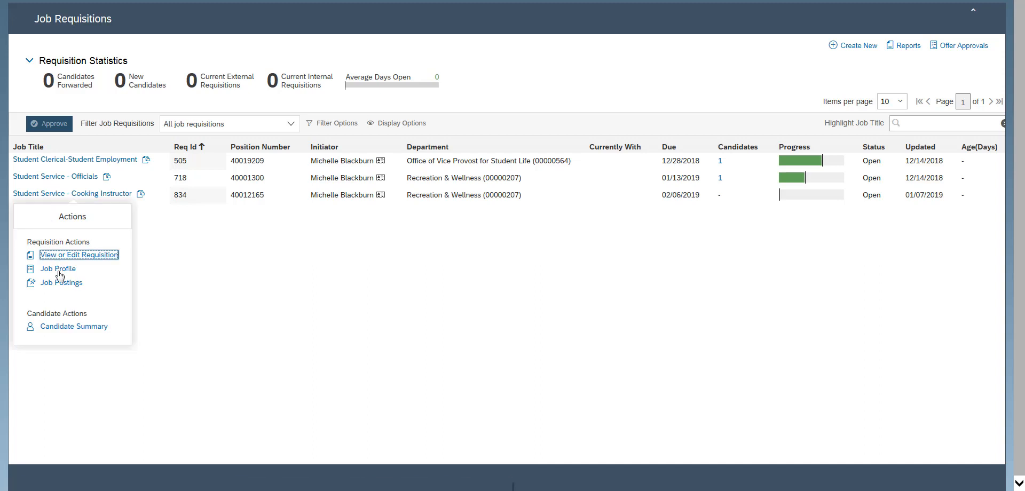
pyautogui.click(57, 289)
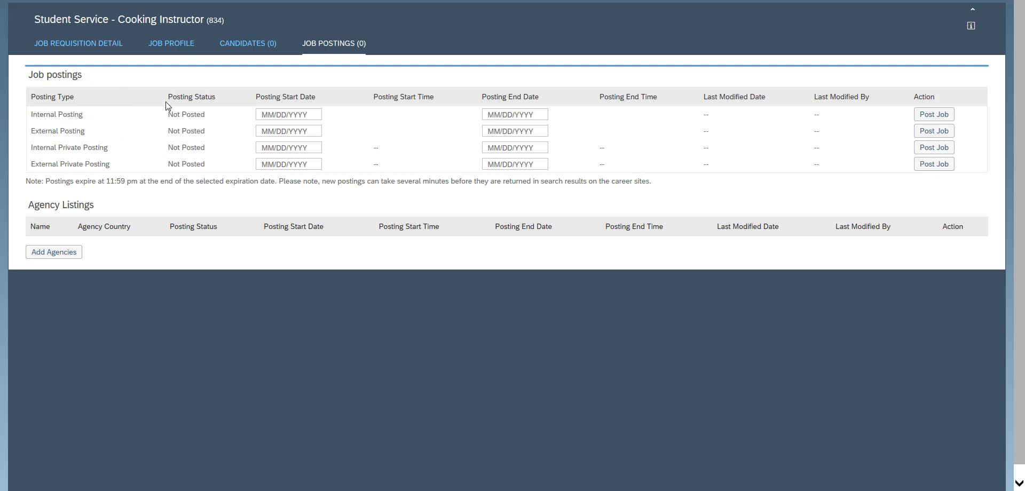
# Set the posting start date of both the Internal Posting and the External Posting to 01/07/2019
pyautogui.click(278, 113)
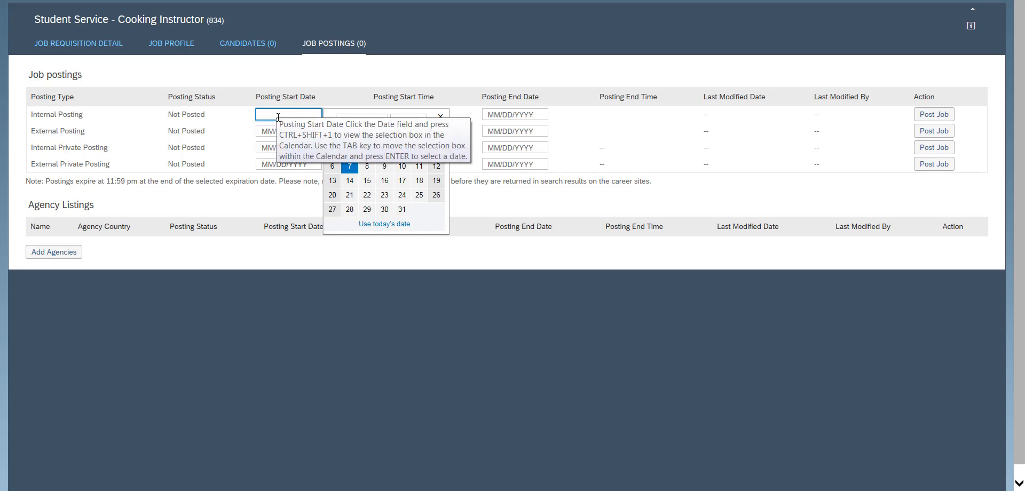
pyautogui.click(350, 168)
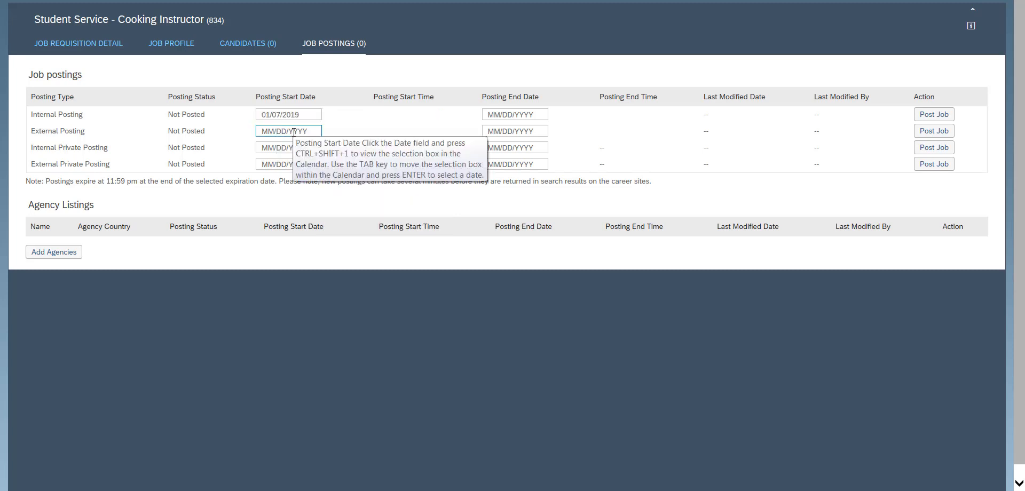
pyautogui.click(294, 132)
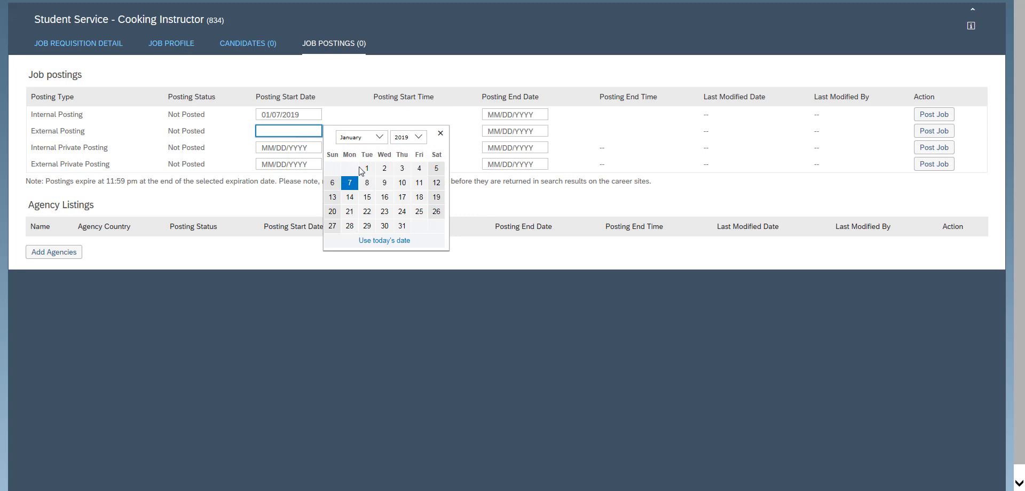
pyautogui.click(350, 183)
pyautogui.click(440, 133)
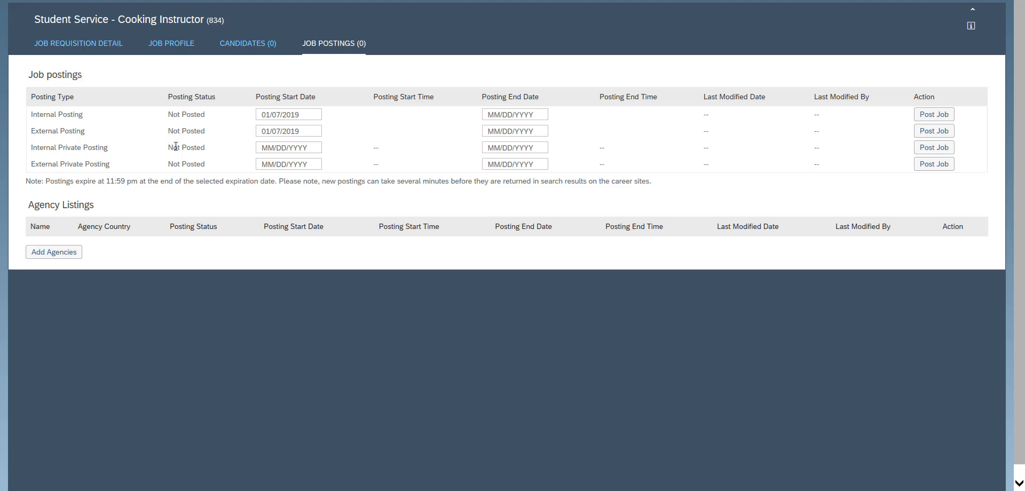
# Post the job as an Internal Private Posting starting 01/07/2019 and copy the posting's URL
pyautogui.click(262, 148)
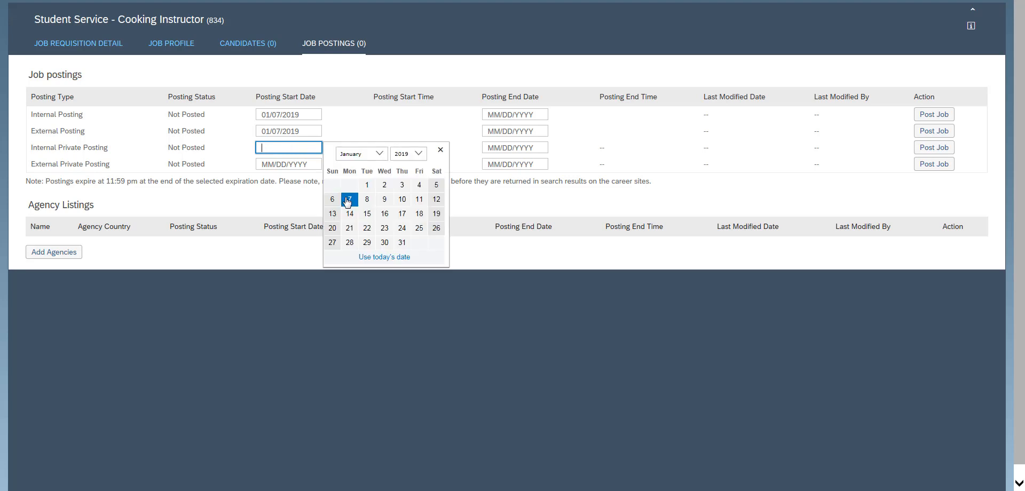
pyautogui.click(348, 201)
pyautogui.click(135, 199)
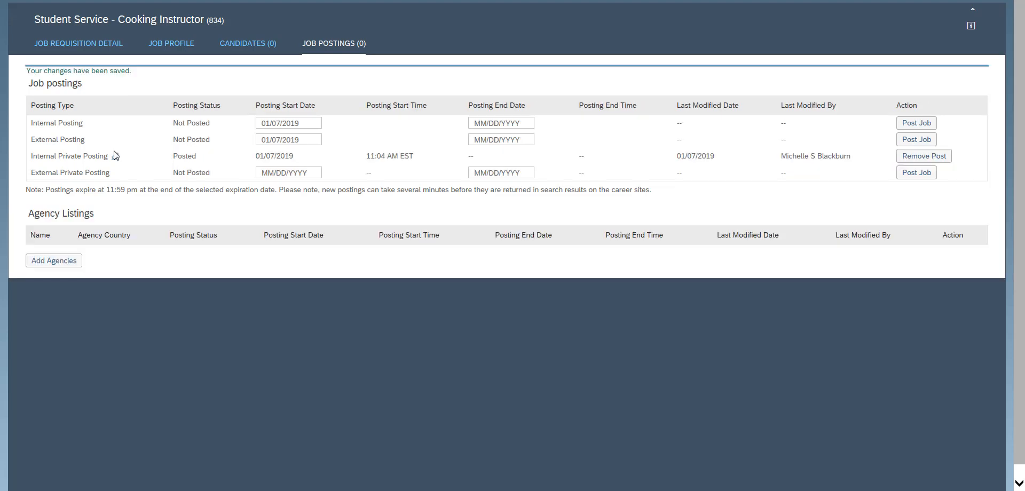
pyautogui.moveTo(114, 161)
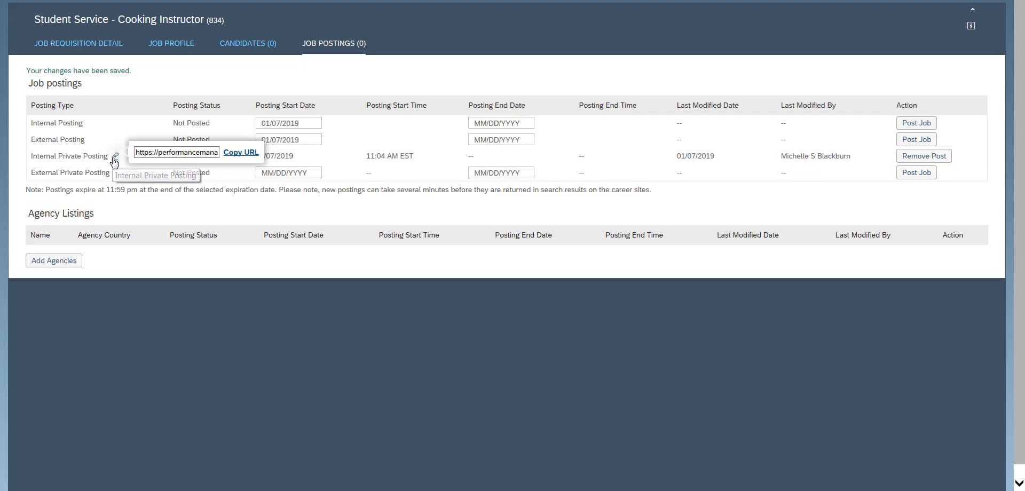
pyautogui.click(241, 154)
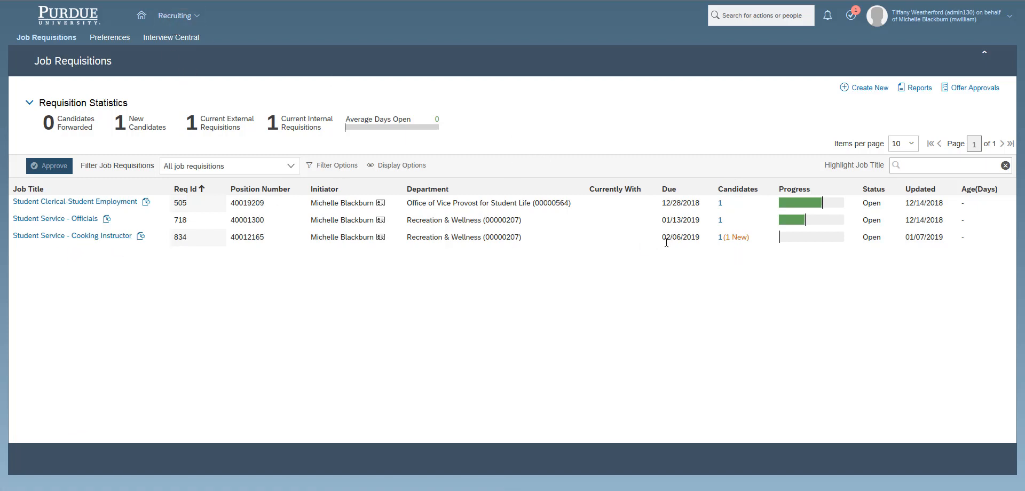
# Open the new candidate of the Student Service - Cooking Instructor requisition and move the candidate to Offer status
pyautogui.click(720, 238)
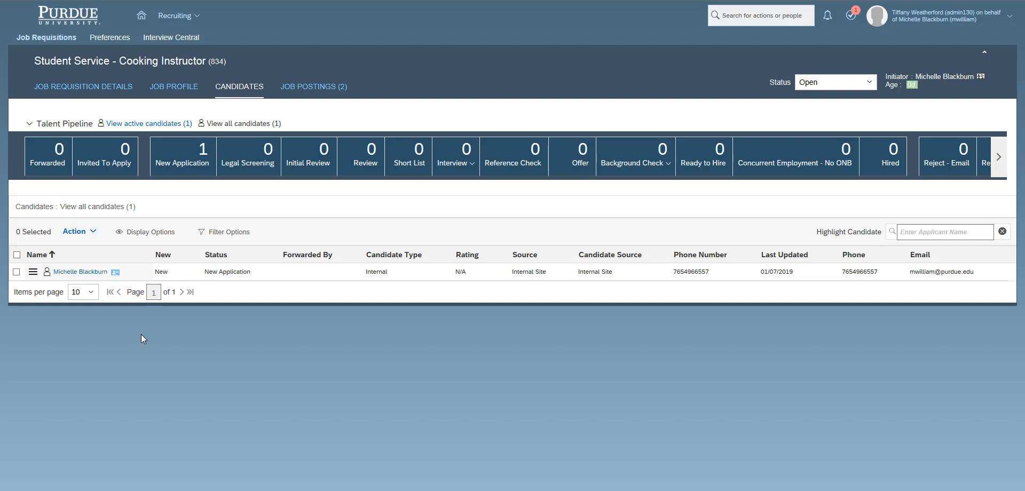
pyautogui.click(79, 273)
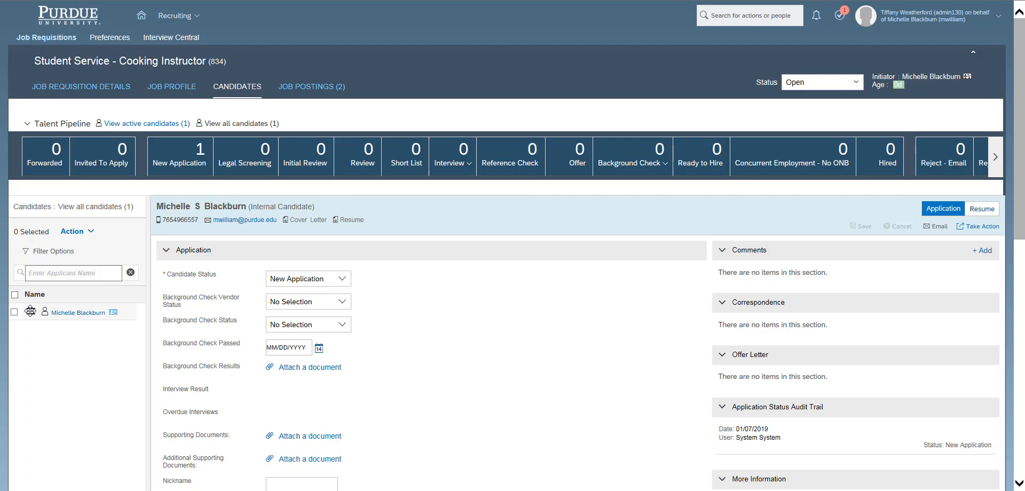
pyautogui.moveTo(31, 311); pyautogui.dragTo(44, 302)
pyautogui.moveTo(113, 262); pyautogui.dragTo(577, 156)
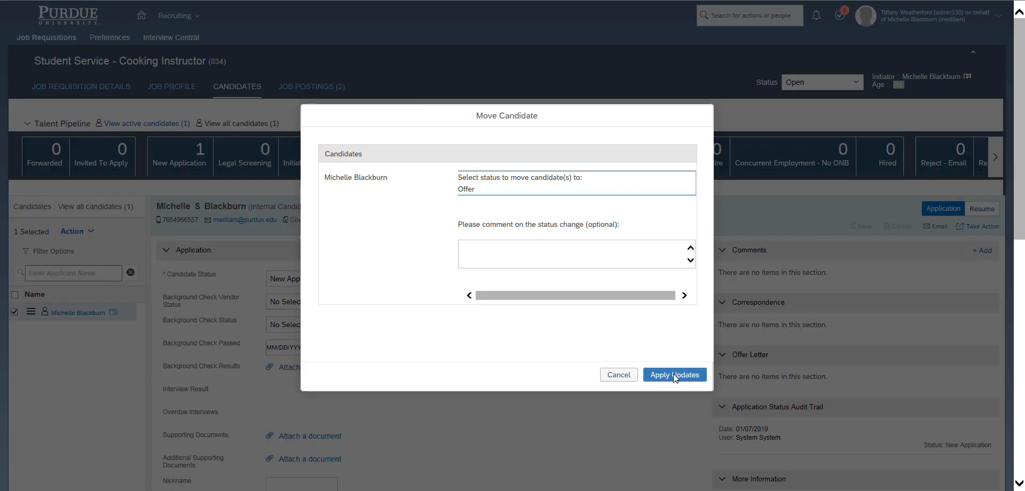
pyautogui.click(675, 375)
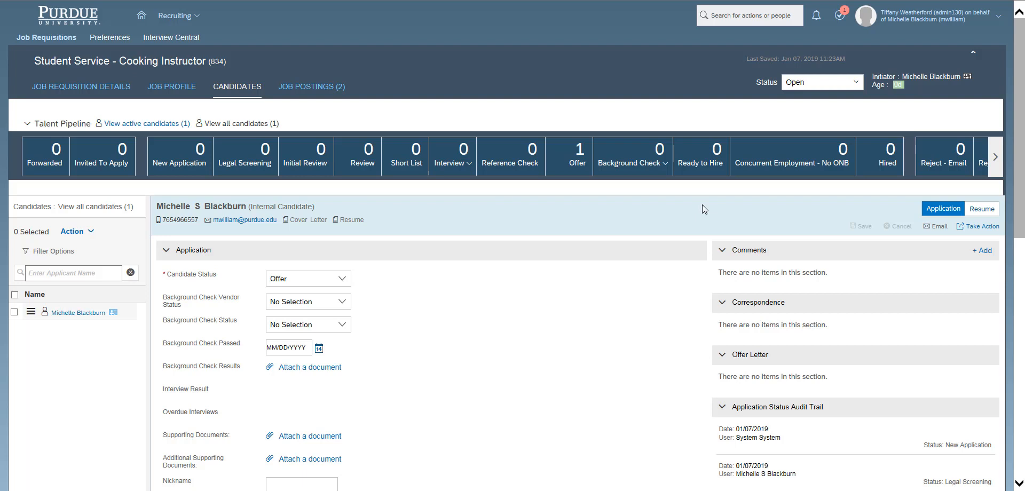
# Start an Offer Approval for the candidate using the Student Offer Details template
pyautogui.click(978, 228)
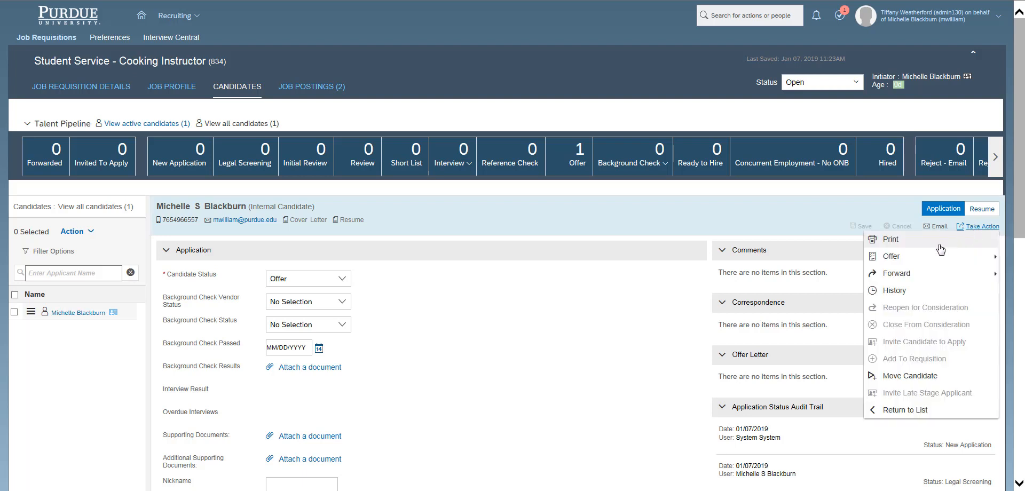
pyautogui.moveTo(919, 265)
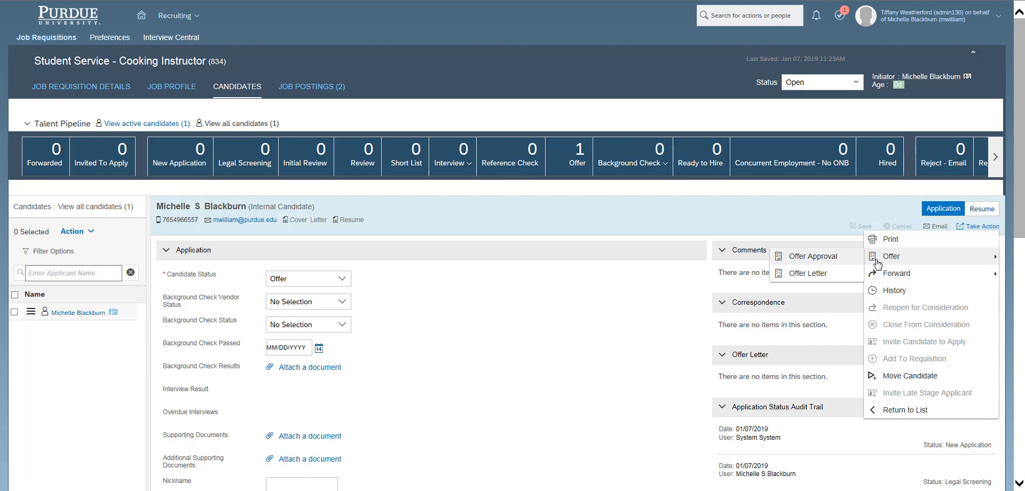
pyautogui.click(812, 259)
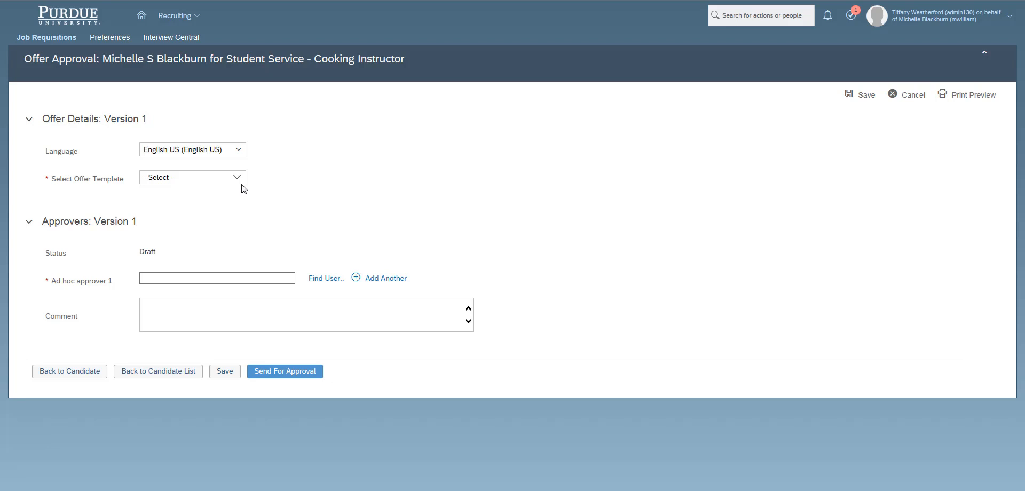
pyautogui.click(239, 180)
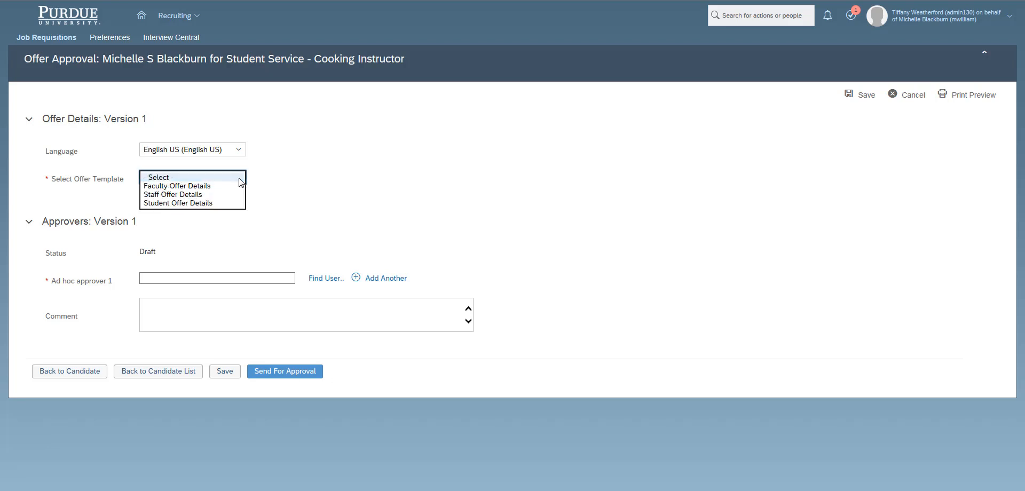
pyautogui.click(197, 203)
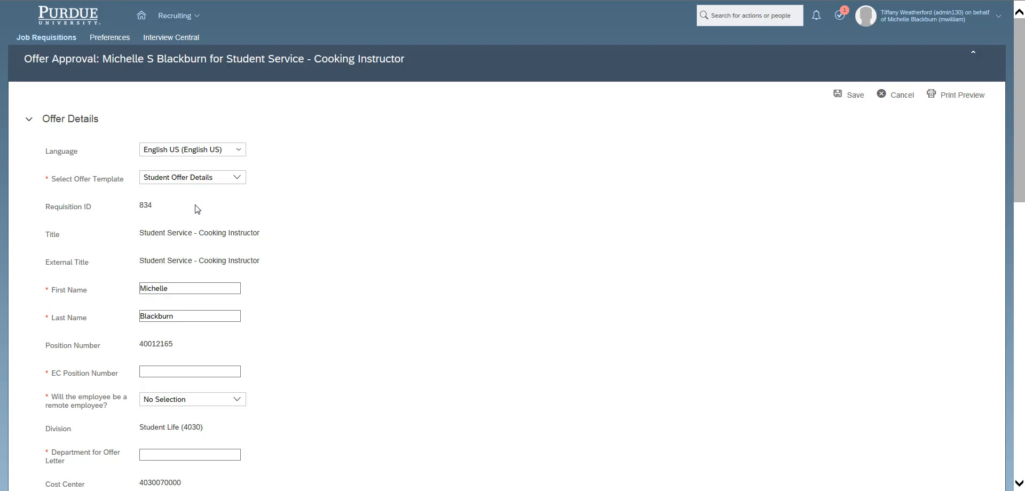
# Copy the position number 40012165 into the EC Position Number field of the offer details
pyautogui.scroll(-1, 198, 209)
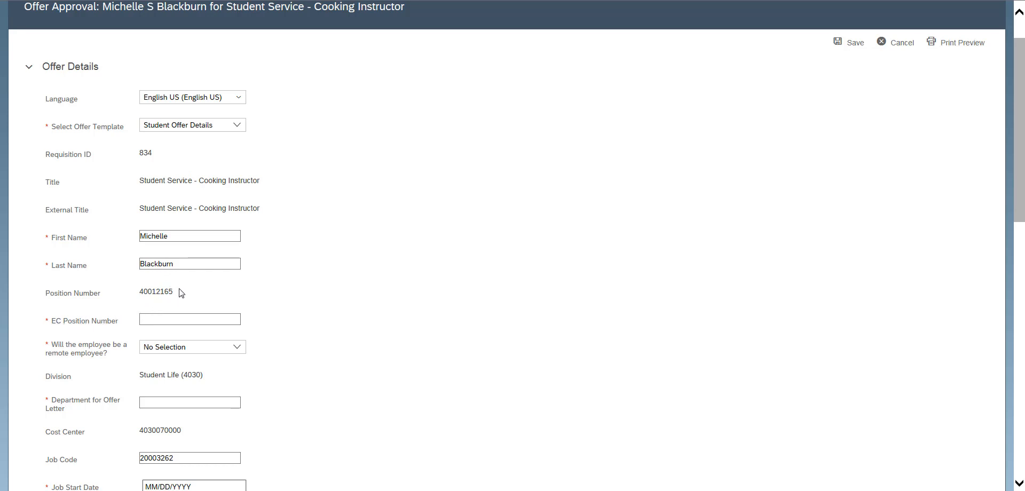
pyautogui.doubleClick(140, 287)
pyautogui.hotkey('ctrl', 'c')
pyautogui.click(167, 319)
pyautogui.hotkey('ctrl', 'v')
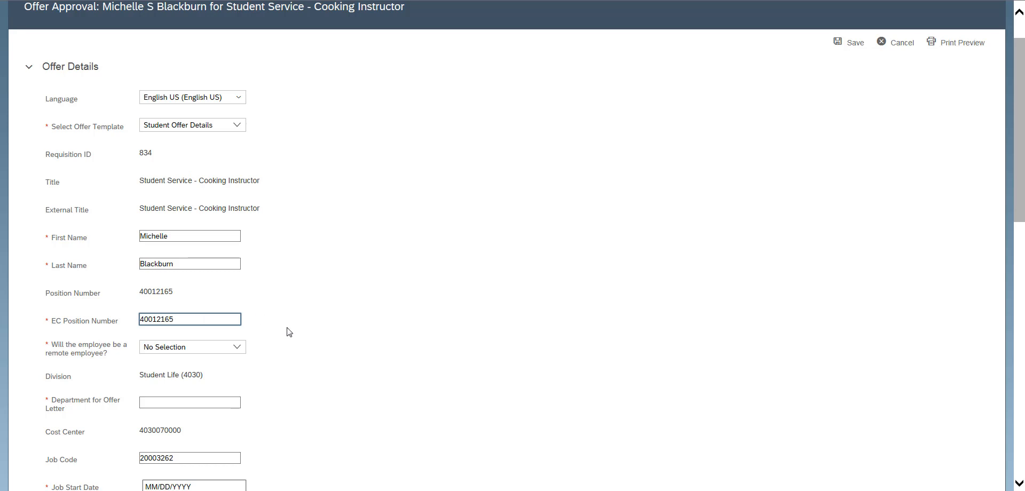
# Set the remote employee answer to No and enter Rec Well as the Department for Offer Letter
pyautogui.click(238, 348)
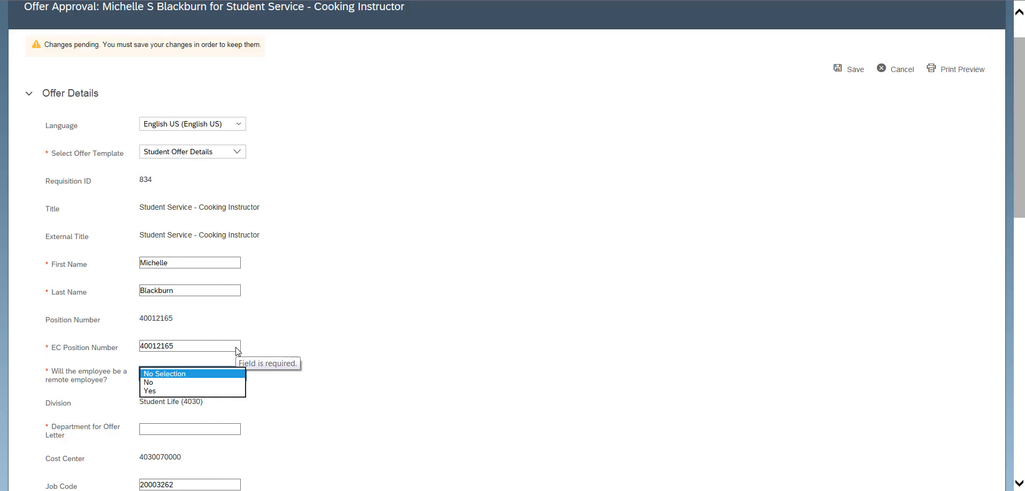
pyautogui.click(150, 384)
pyautogui.click(214, 429)
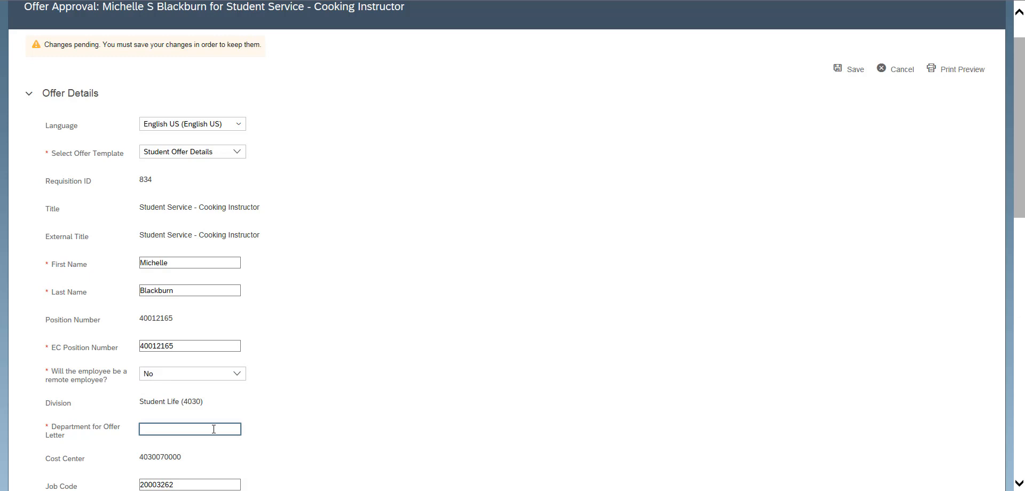
pyautogui.write('Rec Well')
# Set the Job Start Date in the offer details to 01/09/2019
pyautogui.scroll(-2, 323, 415)
pyautogui.scroll(-3, 323, 415)
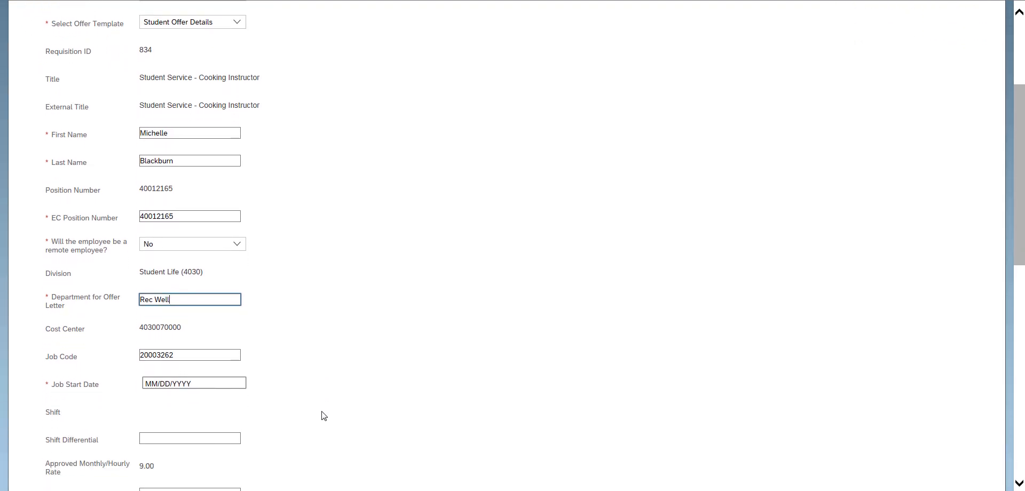
pyautogui.scroll(1, 324, 416)
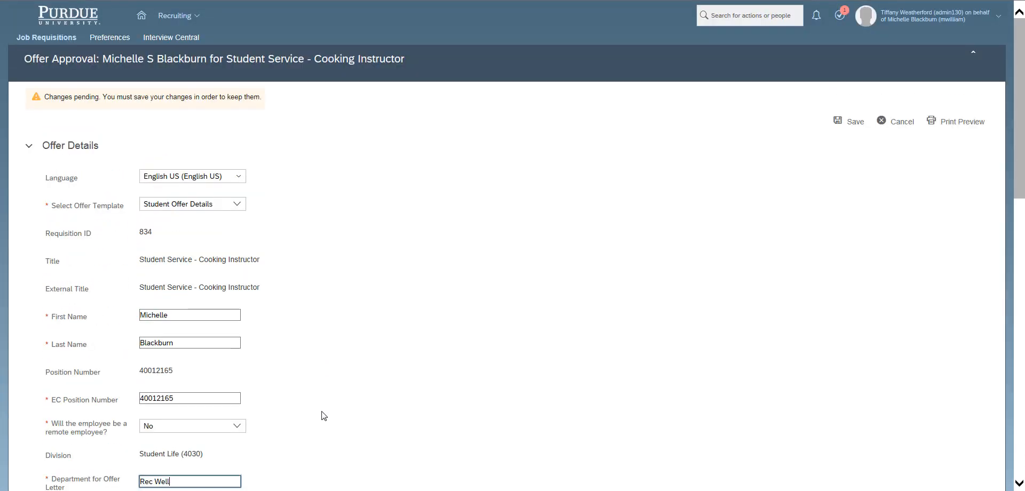
pyautogui.scroll(-5, 325, 416)
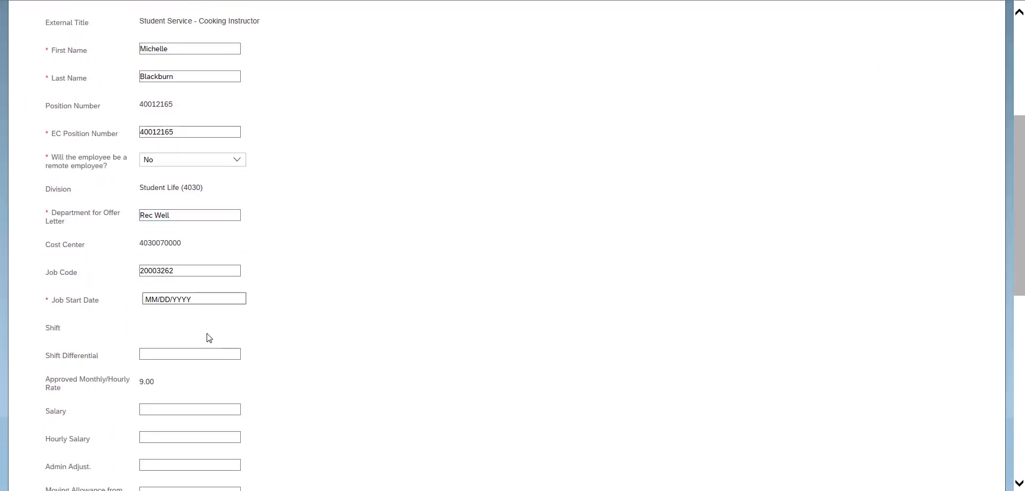
pyautogui.click(182, 299)
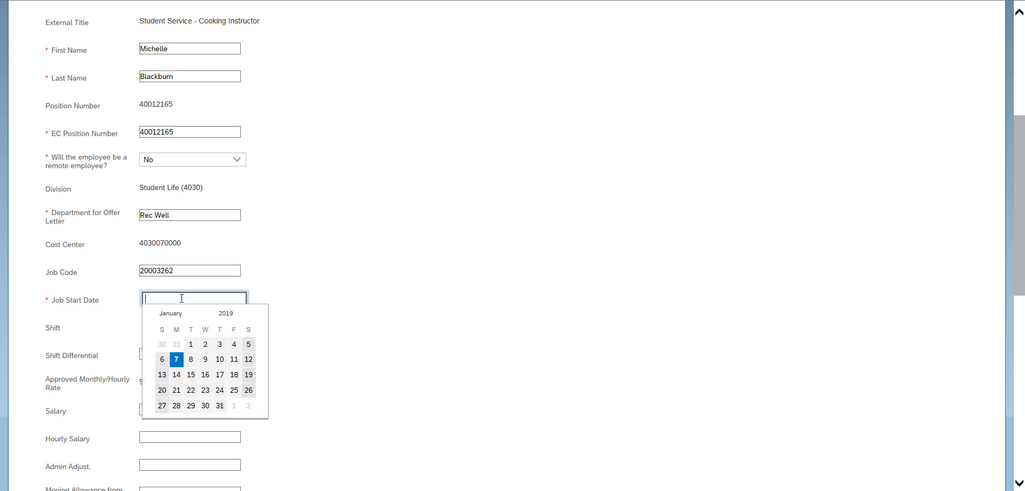
pyautogui.click(205, 359)
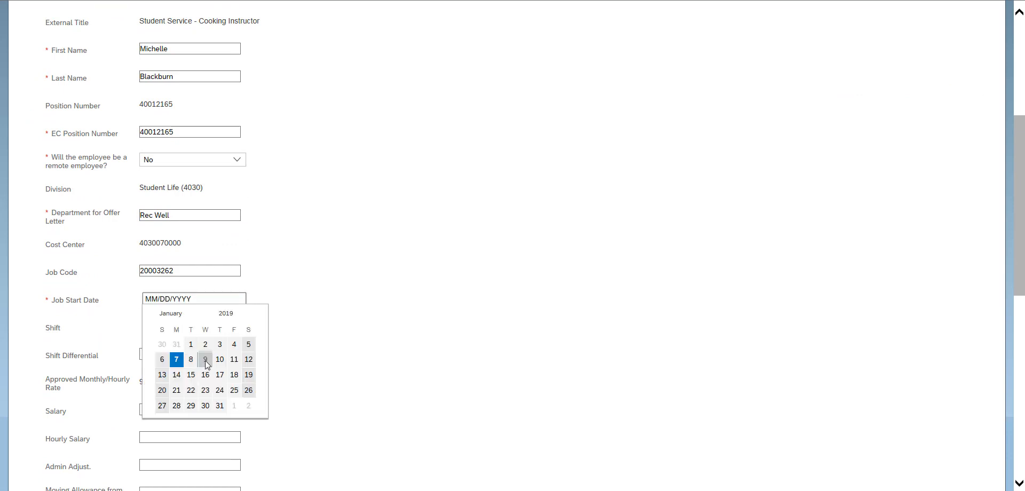
# Set the Hourly Salary in the offer details to 9.00
pyautogui.scroll(-2, 305, 366)
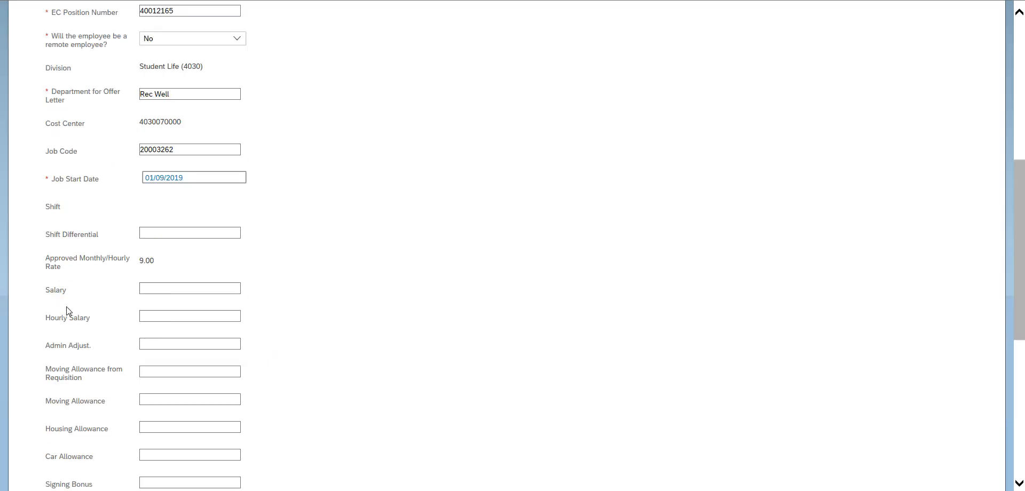
pyautogui.moveTo(46, 317); pyautogui.dragTo(96, 322)
pyautogui.click(149, 317)
pyautogui.write('9.00')
# Enter the signer's name as Signature Name for Letter and Asst Dir as Signature Title for Letter
pyautogui.scroll(-5, 297, 348)
pyautogui.click(192, 272)
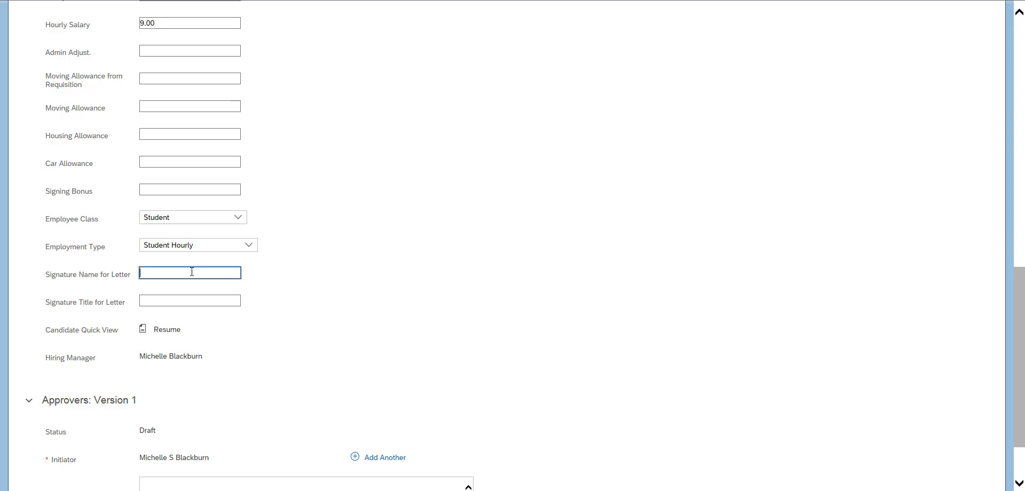
pyautogui.write('M. Blackburn')
pyautogui.press('Tab')
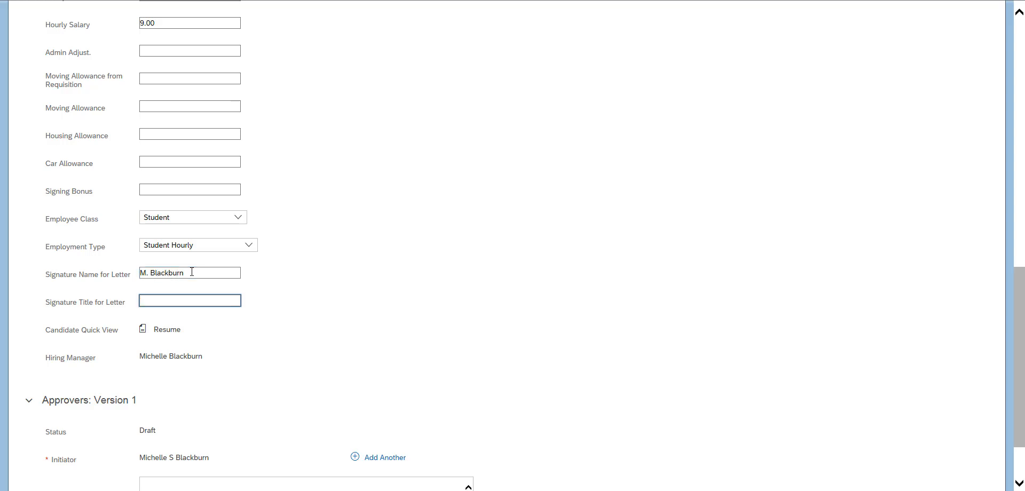
pyautogui.write('Asst Dir')
# Send the completed offer detail for approval and confirm the submission
pyautogui.scroll(-3, 338, 284)
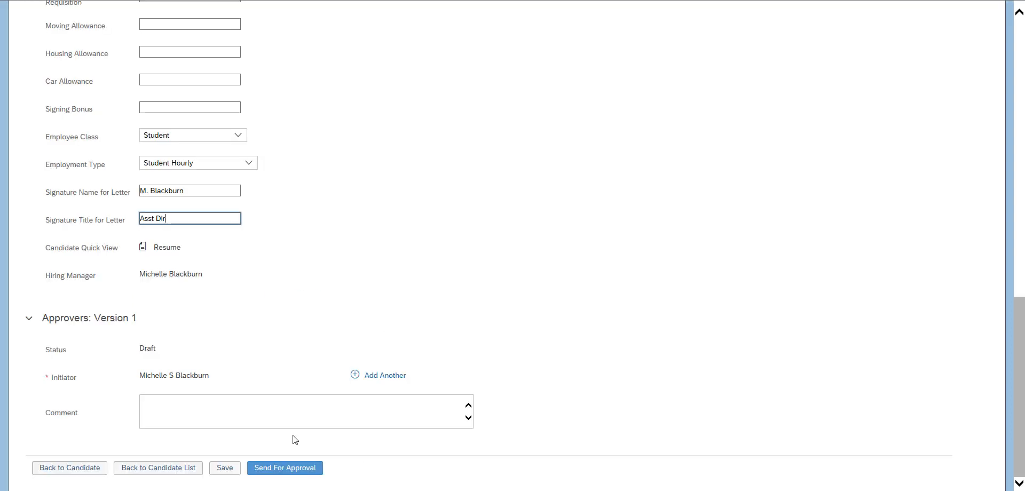
pyautogui.click(271, 470)
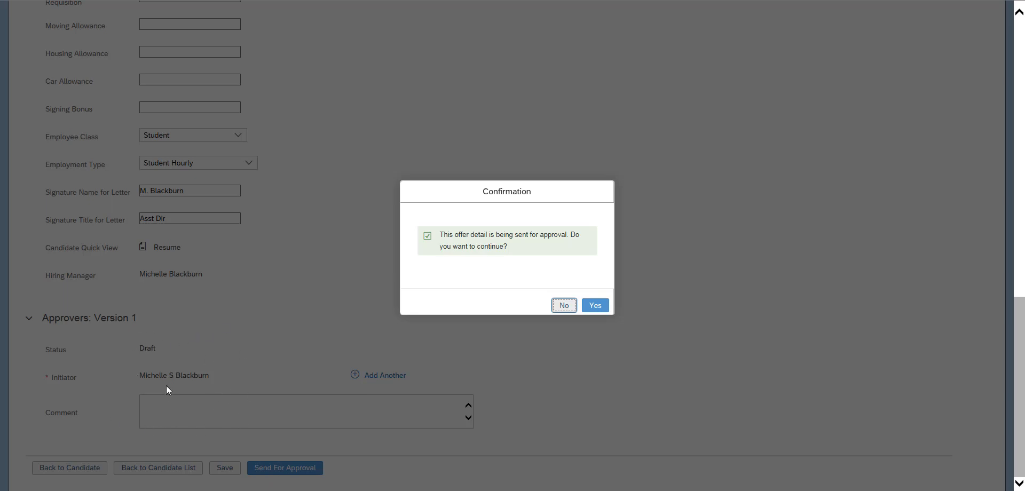
pyautogui.click(598, 307)
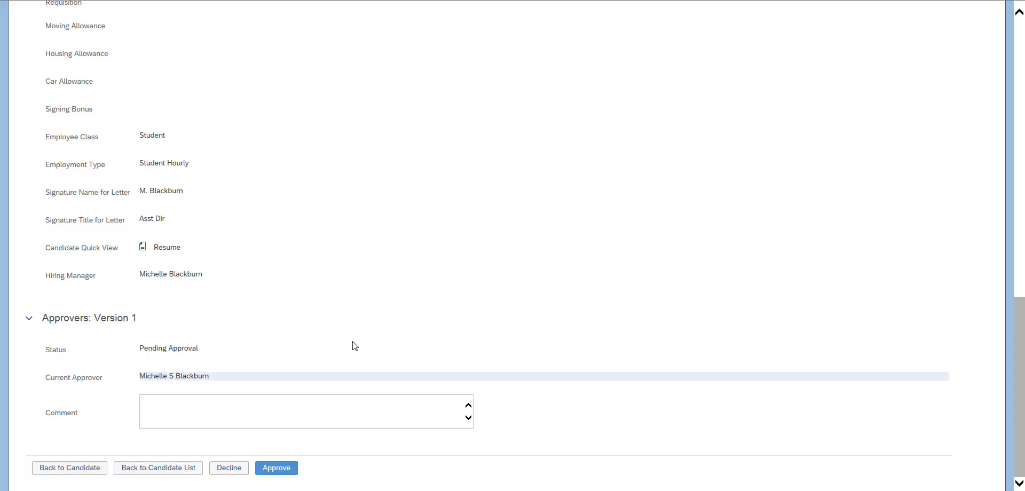
# Approve the pending offer detail, confirm the approval and return to the candidate
pyautogui.middleClick(353, 347)
pyautogui.click(271, 473)
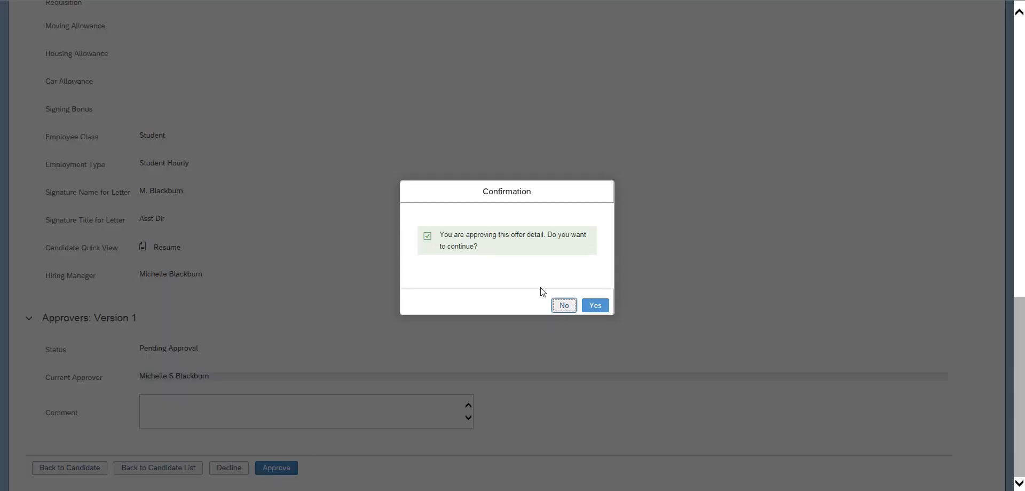
pyautogui.click(595, 305)
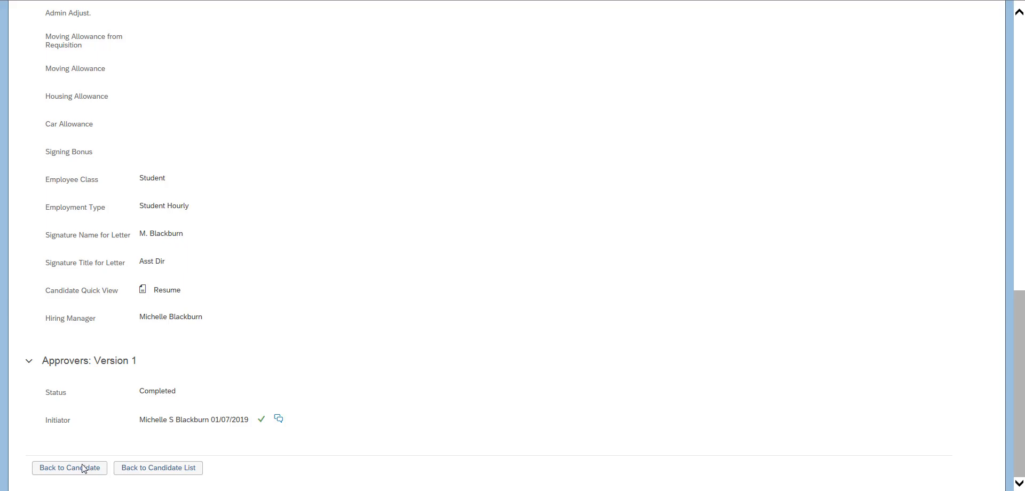
pyautogui.click(80, 469)
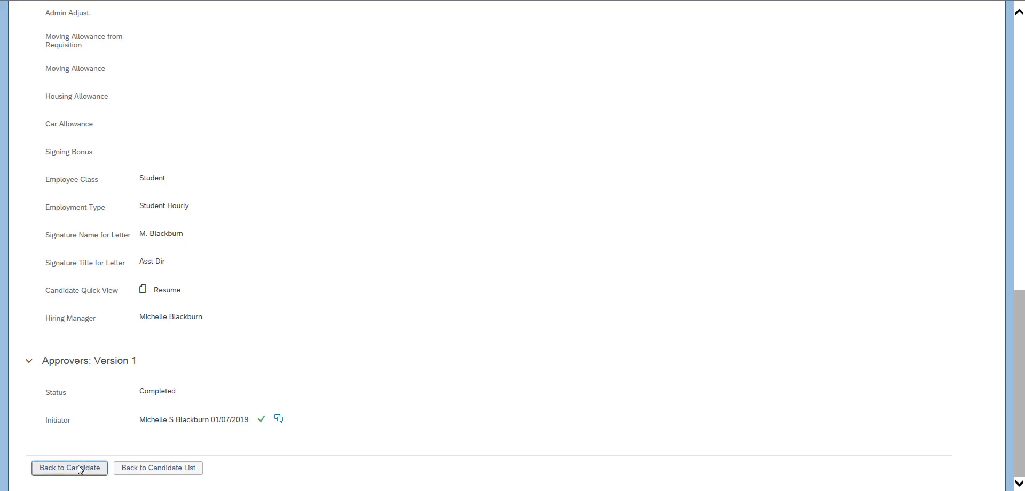
# Start an Offer Letter for the candidate and choose the Student_Standard Letter template
pyautogui.click(984, 226)
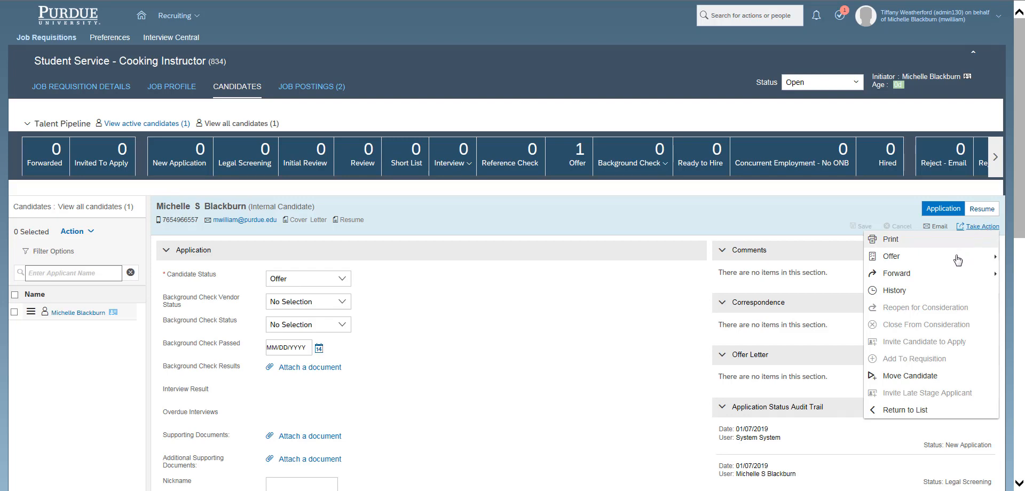
pyautogui.moveTo(956, 261)
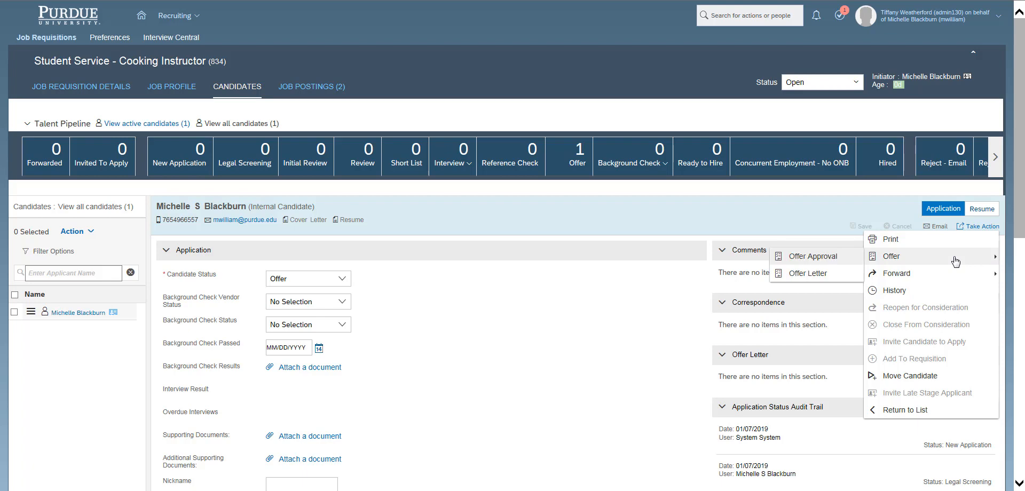
pyautogui.click(806, 274)
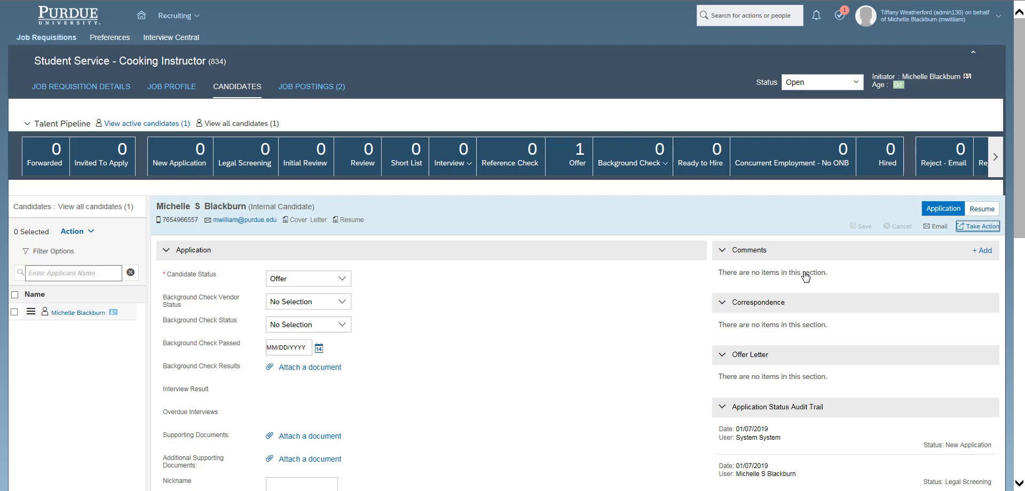
pyautogui.click(235, 191)
pyautogui.scroll(-4, 238, 193)
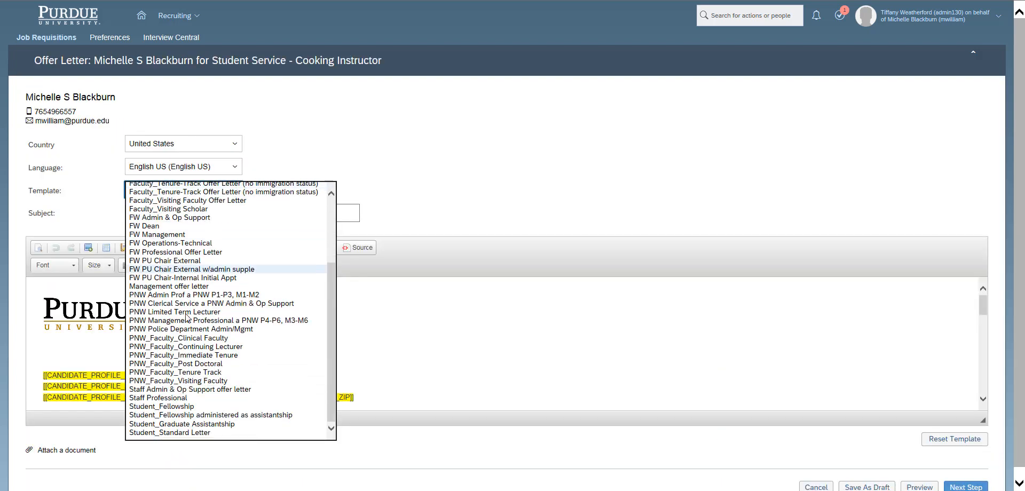
pyautogui.click(142, 433)
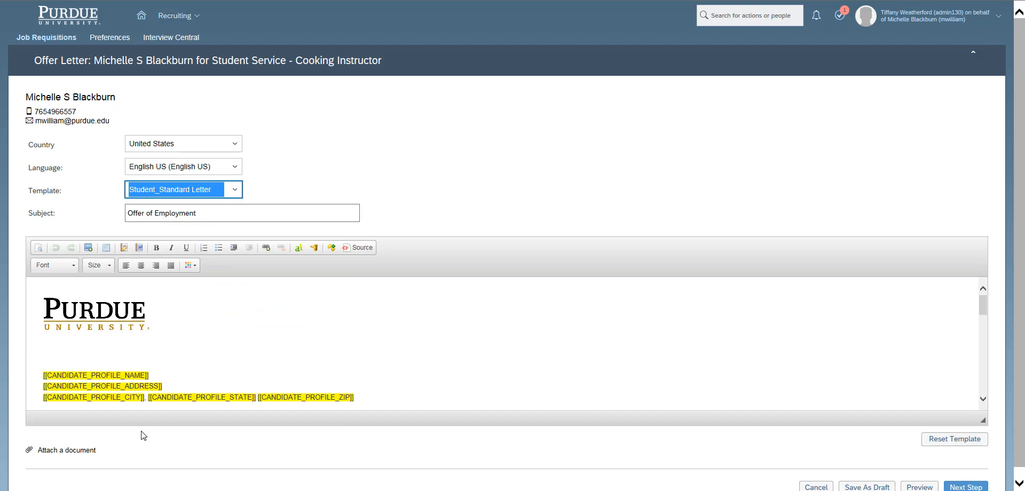
# Try deleting the {INSERT EXTRA OFFER INFORMATION} placeholder from the letter body, and undo the deletion
pyautogui.scroll(-2, 563, 331)
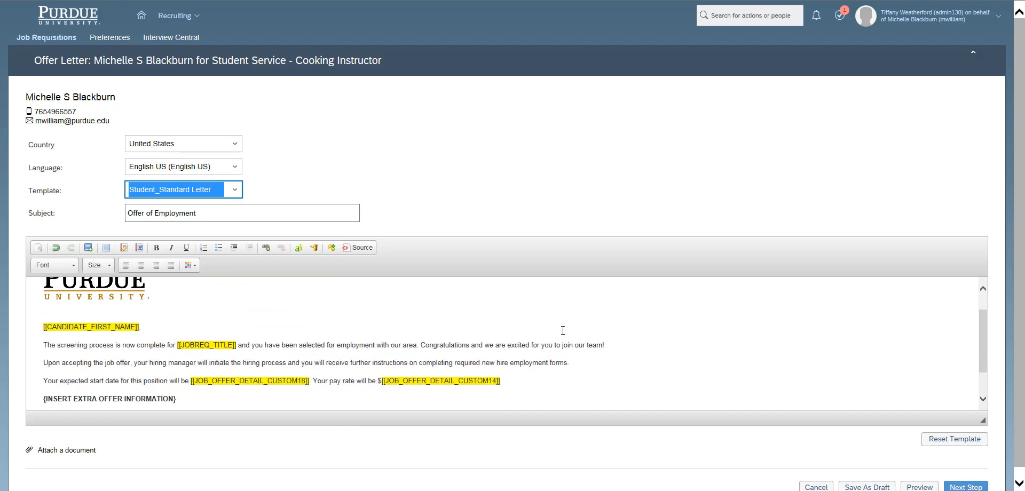
pyautogui.scroll(-3, 563, 331)
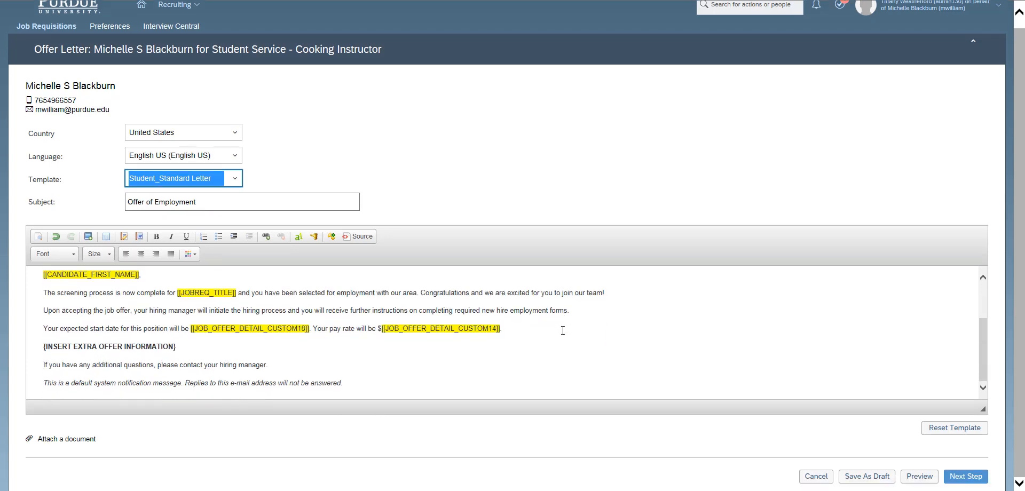
pyautogui.scroll(1, 563, 331)
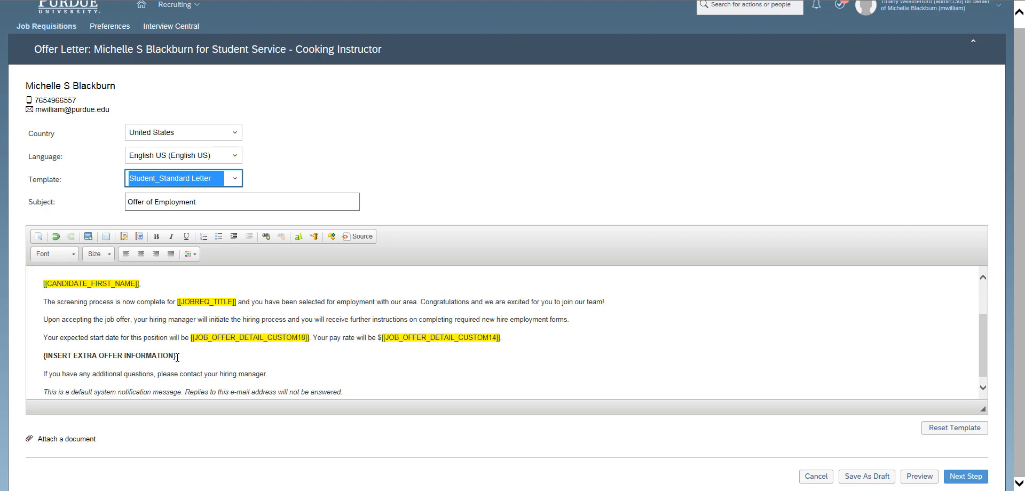
pyautogui.moveTo(177, 357); pyautogui.dragTo(44, 356)
pyautogui.hotkey('ctrl', 'b')
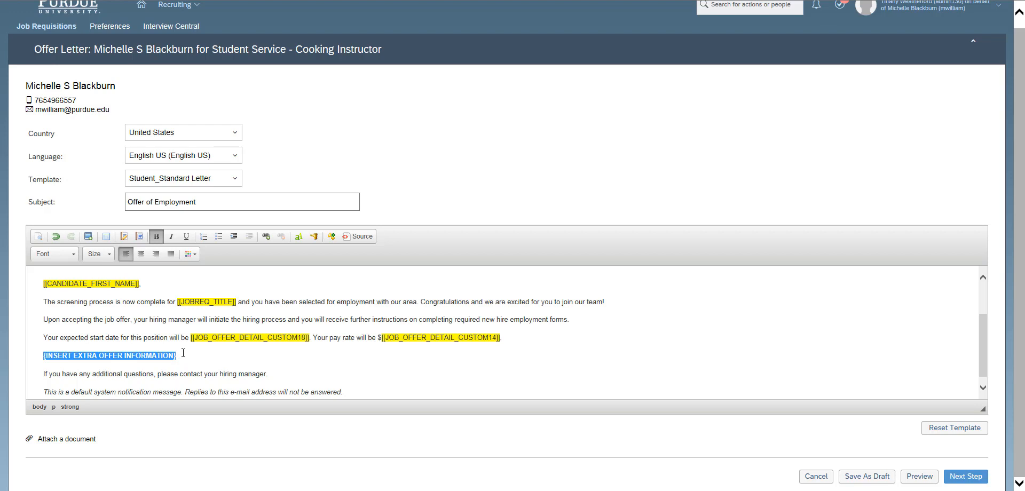
pyautogui.press('Delete')
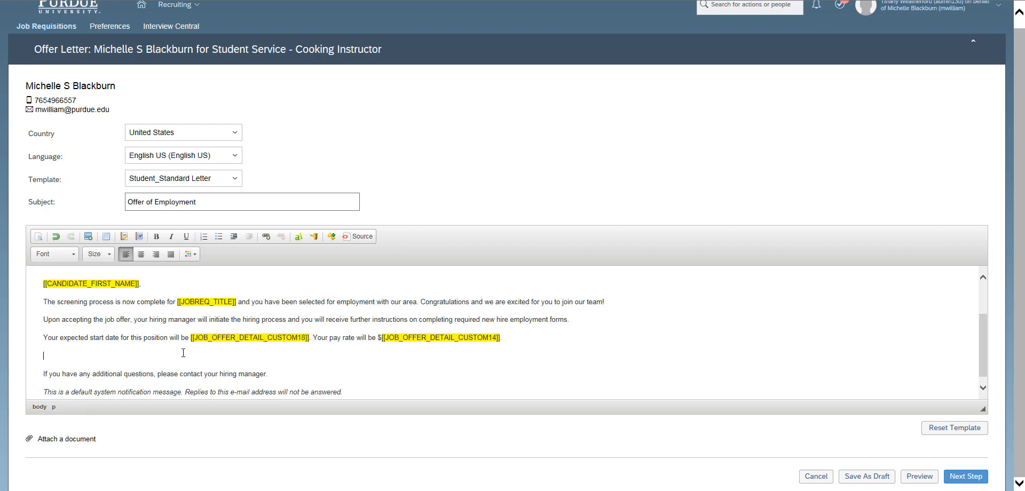
pyautogui.hotkey('ctrl', 'z')
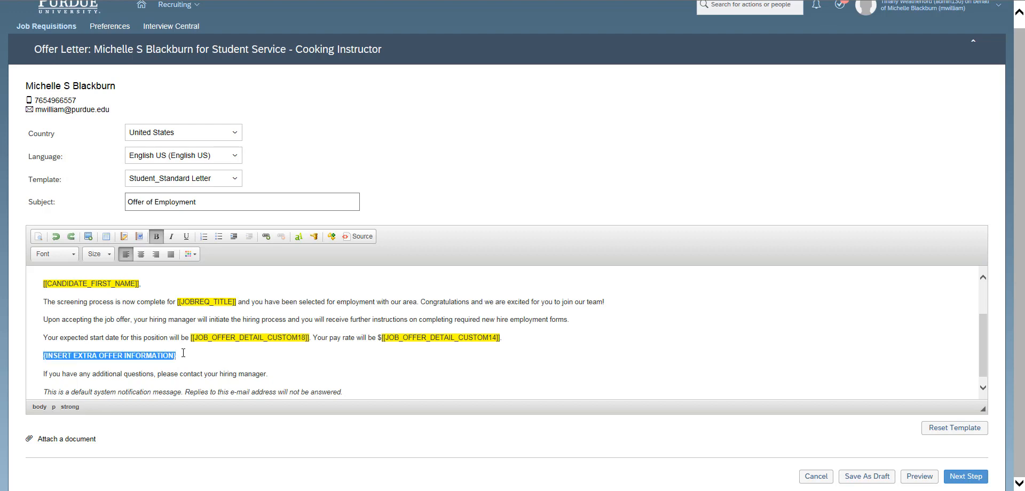
pyautogui.click(184, 353)
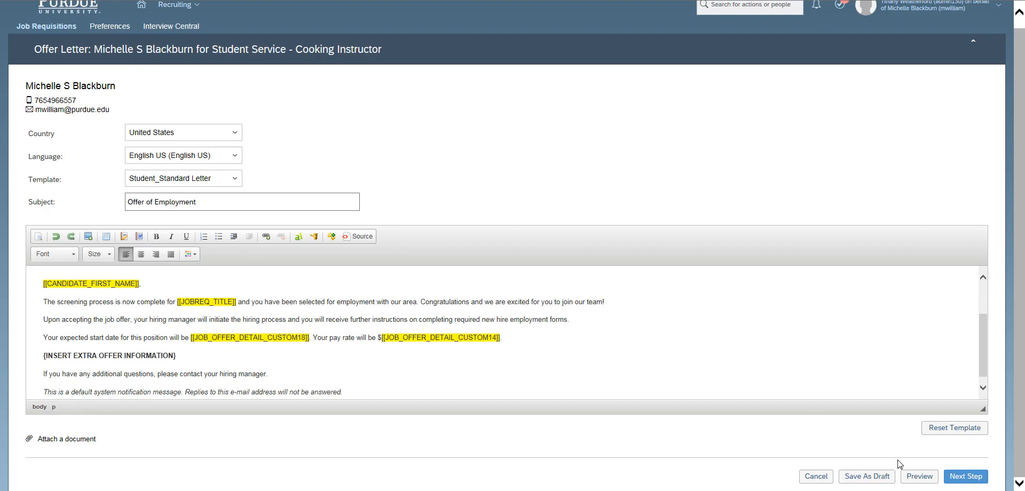
# Advance the offer letter to its filled-in version and check the pay rate in the text
pyautogui.click(916, 479)
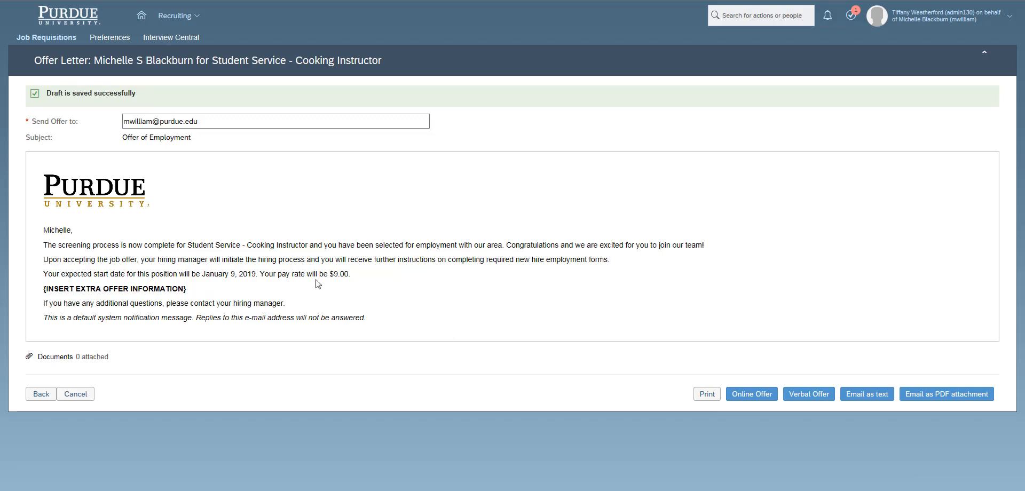
pyautogui.moveTo(330, 274); pyautogui.dragTo(349, 278)
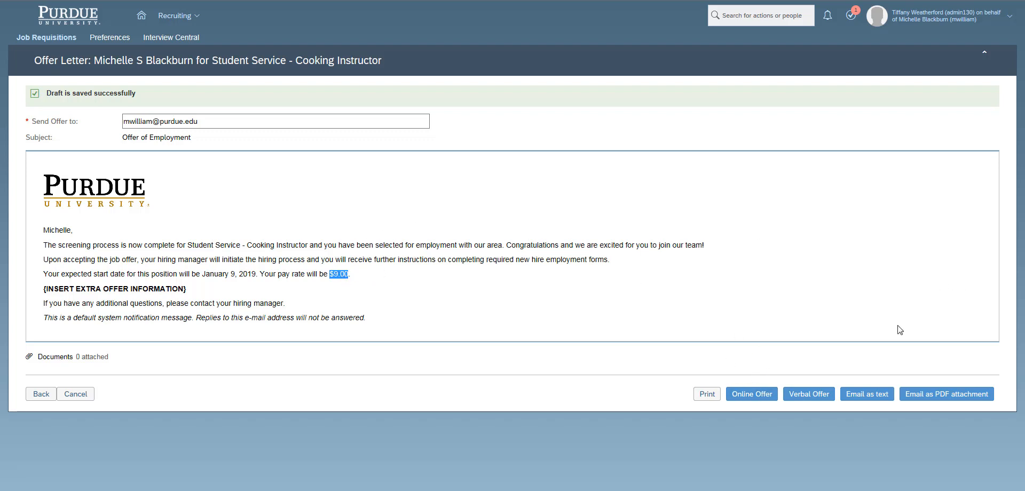
# Send the letter as an Online Offer with the Offer Email template, checking sender and recipient first, and finish the offer letter
pyautogui.click(735, 395)
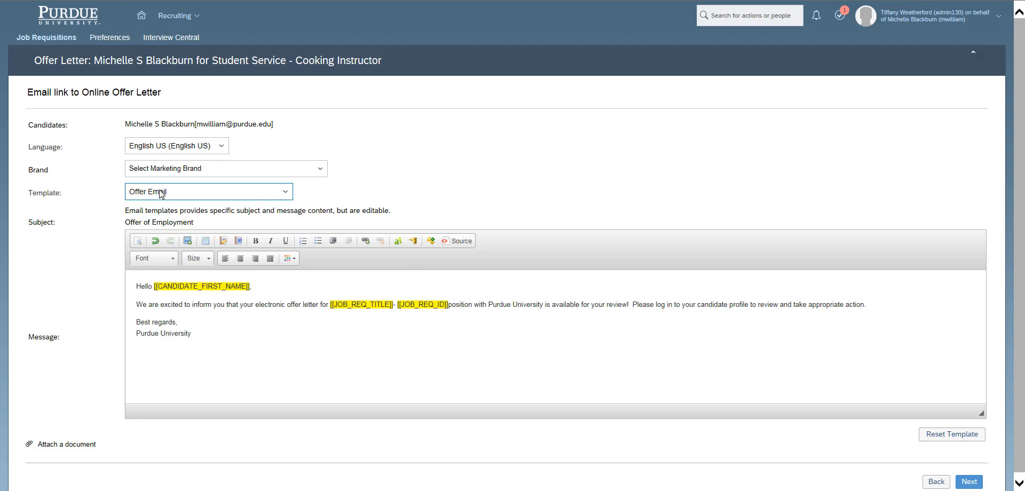
pyautogui.click(970, 482)
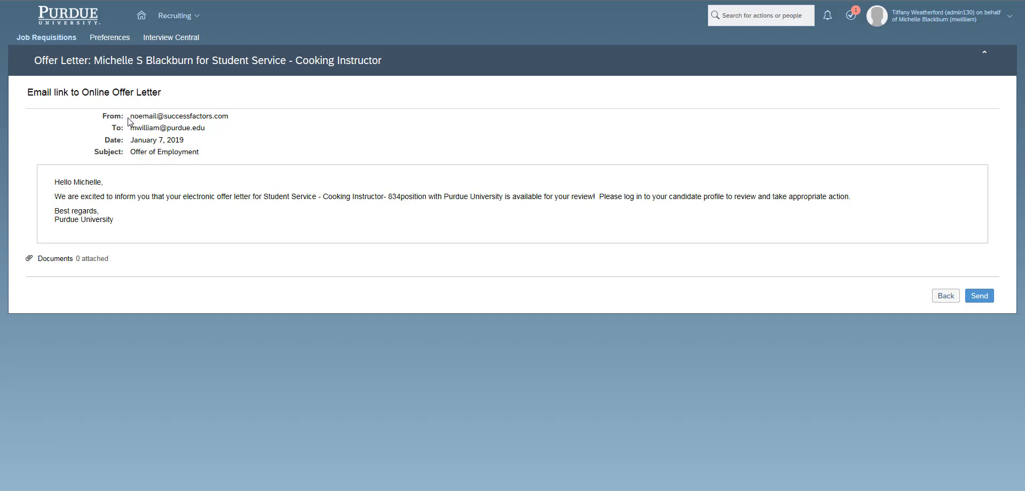
pyautogui.moveTo(131, 116); pyautogui.dragTo(232, 124)
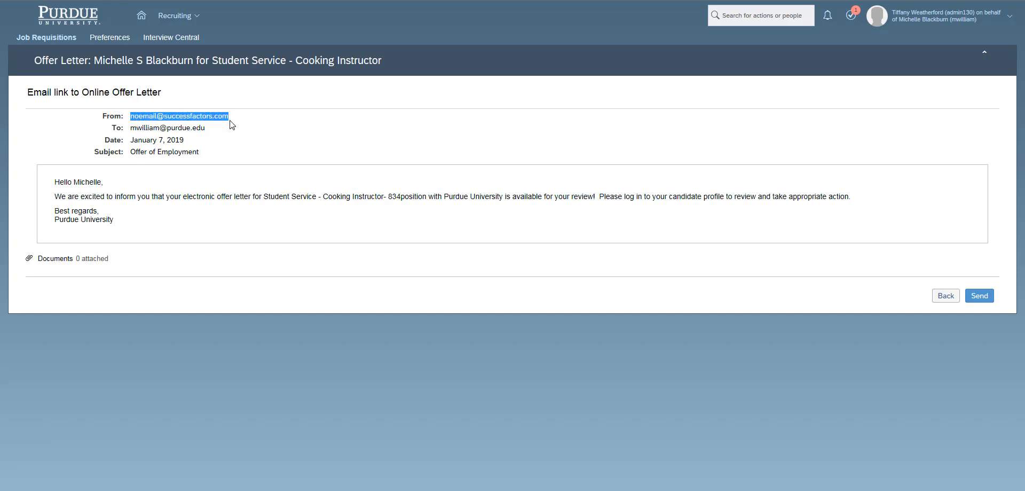
pyautogui.moveTo(162, 128); pyautogui.dragTo(210, 130)
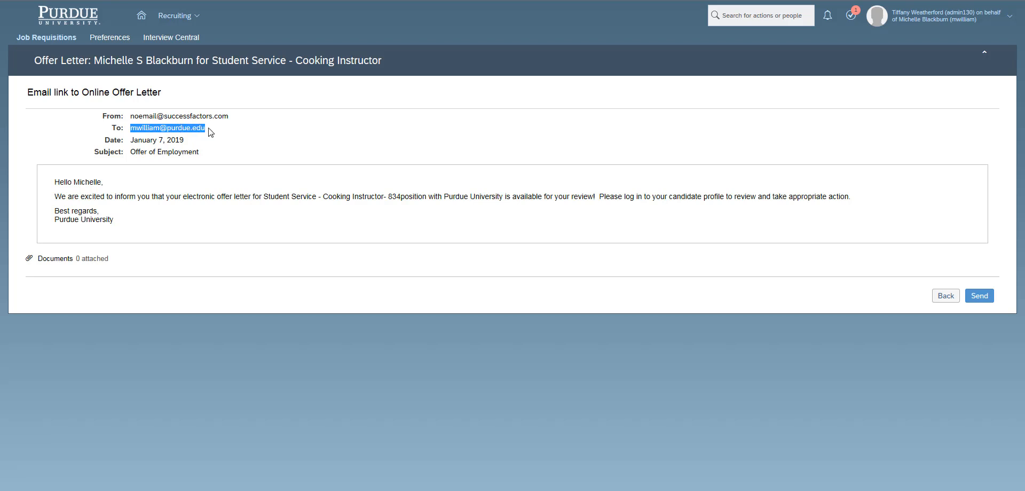
pyautogui.click(203, 216)
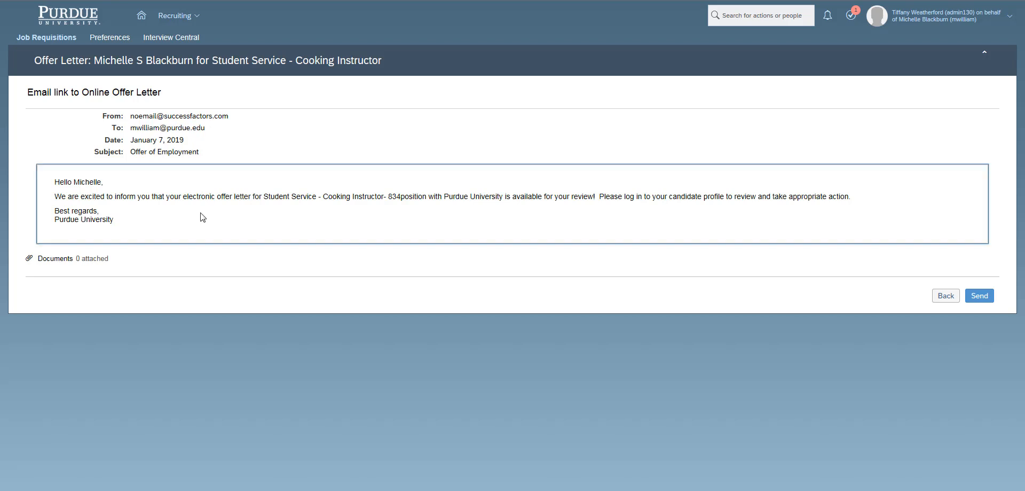
pyautogui.click(981, 295)
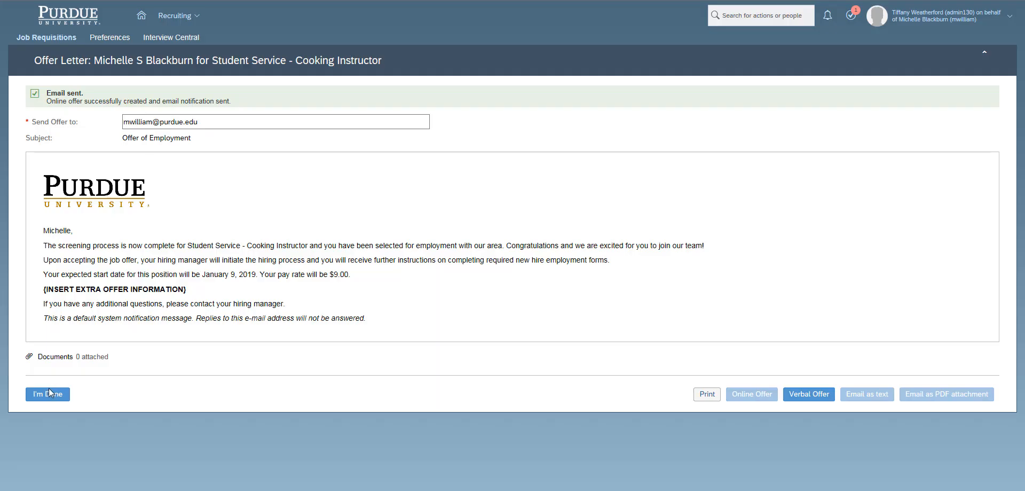
pyautogui.click(48, 395)
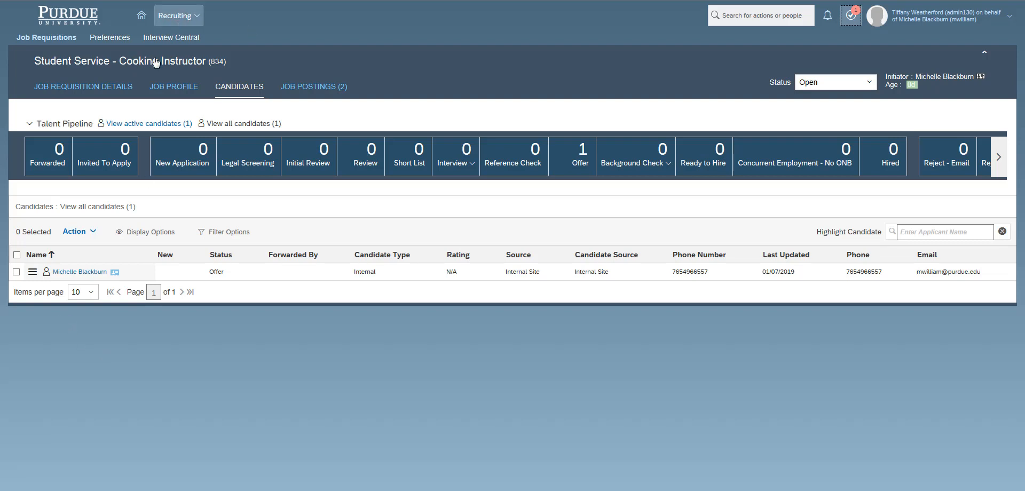
# Move the candidate from Offer to Ready to Hire in the talent pipeline
pyautogui.click(78, 231)
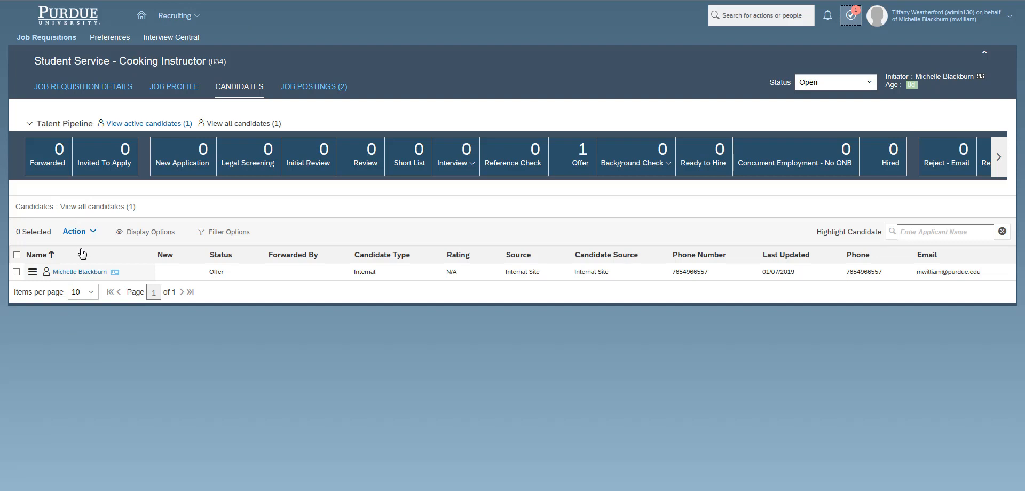
pyautogui.click(37, 351)
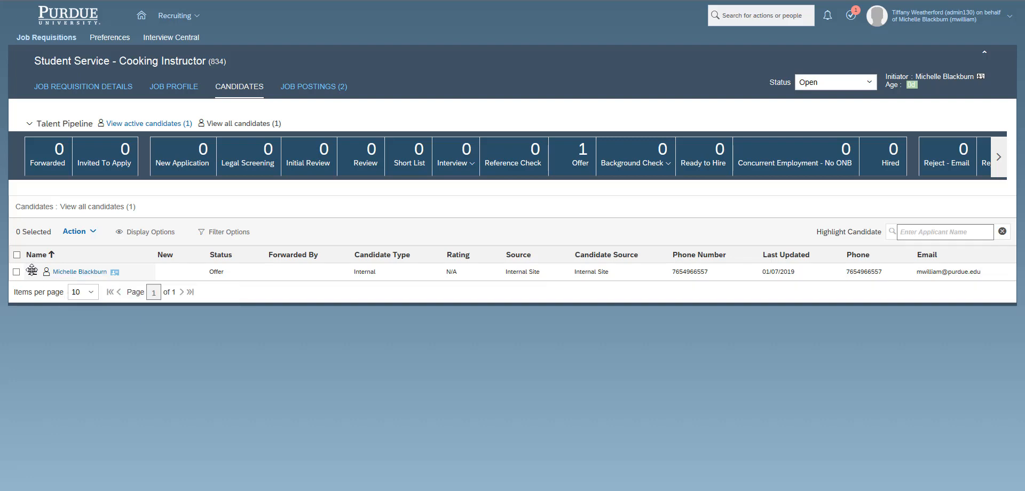
pyautogui.moveTo(31, 271); pyautogui.dragTo(707, 163)
pyautogui.click(668, 374)
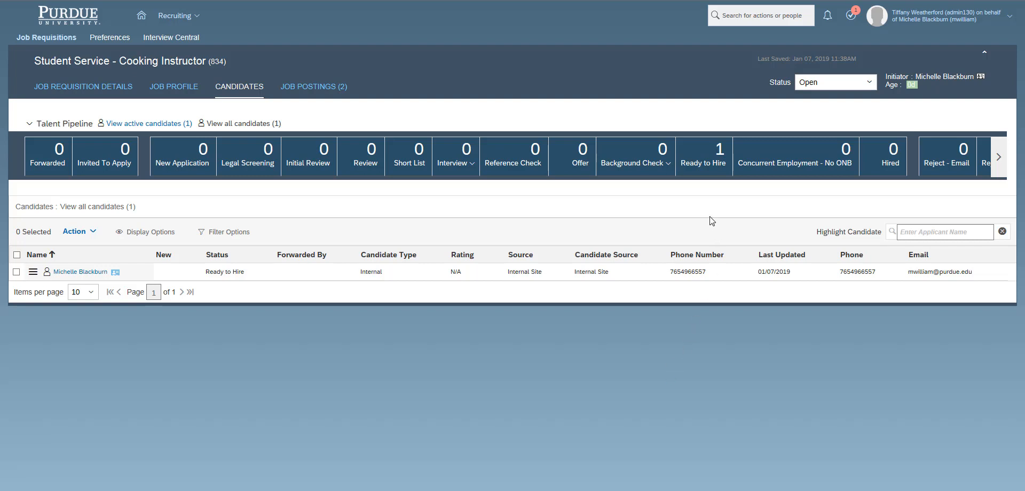
# Open the candidate's application, initiate onboarding, confirm it and close the status message
pyautogui.click(77, 274)
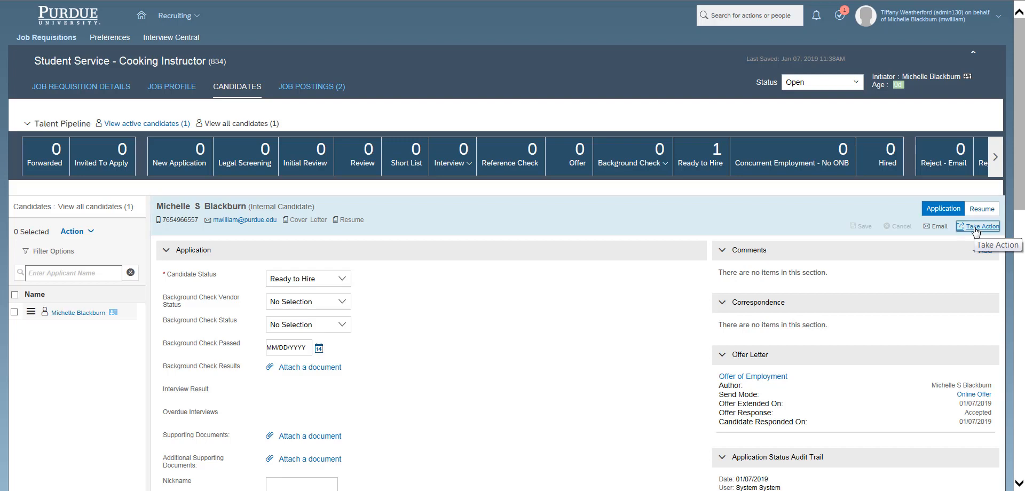
pyautogui.click(976, 227)
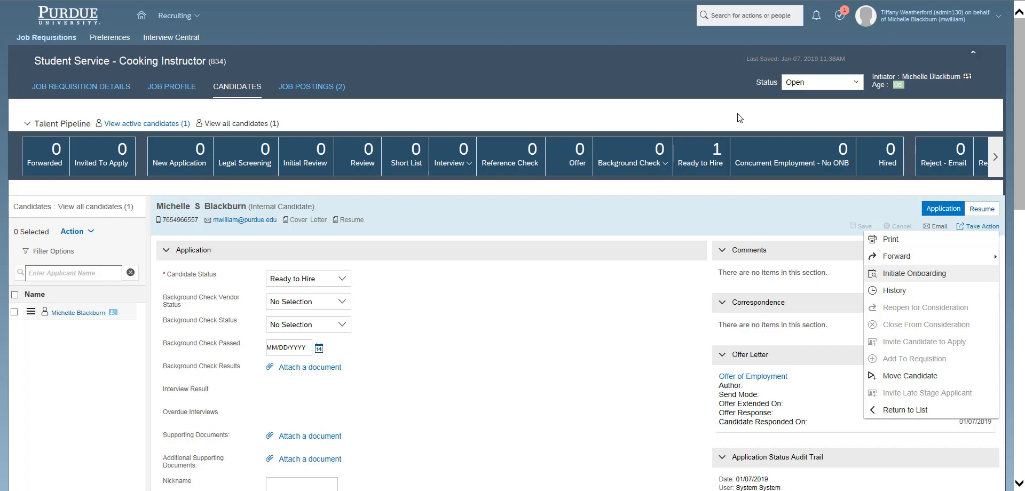
pyautogui.press('Return')
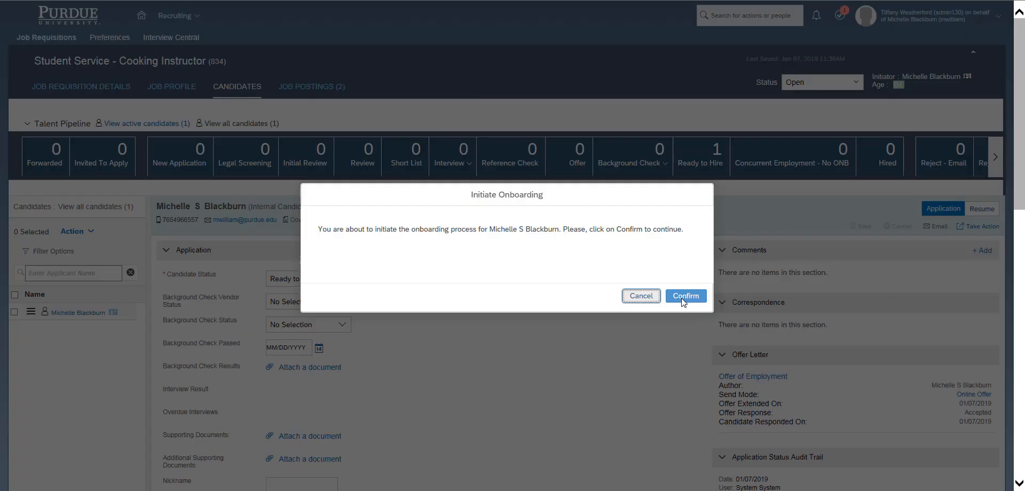
pyautogui.click(686, 297)
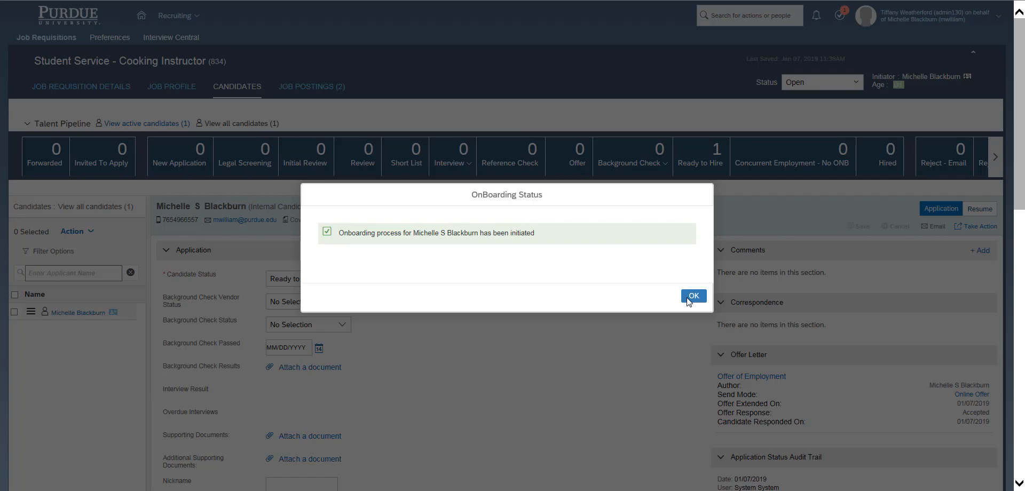
pyautogui.click(693, 297)
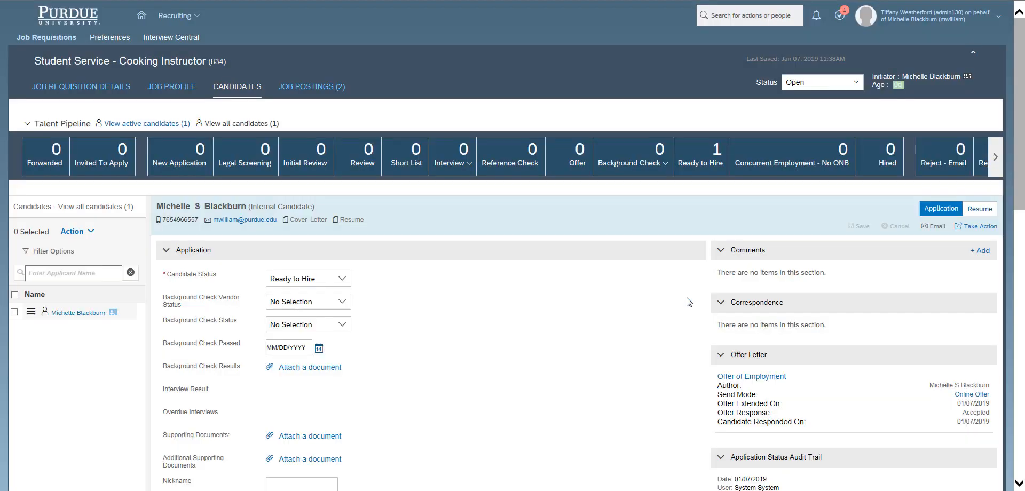